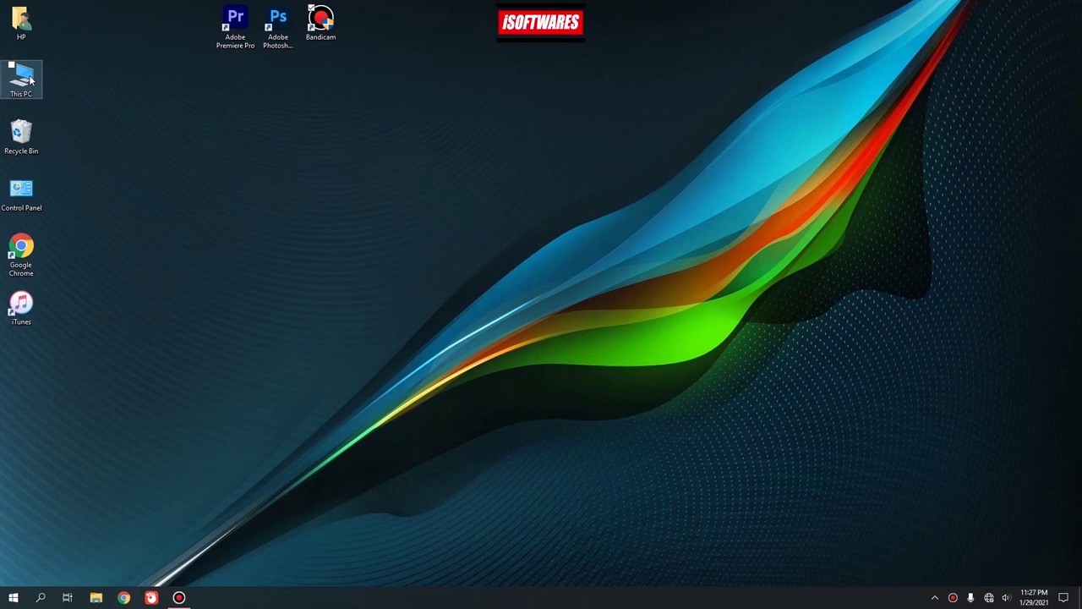
# Step: Browse to the Compressed folder in Downloads and open the digital_clock_4-x64 folder
pyautogui.doubleClick(30, 78)
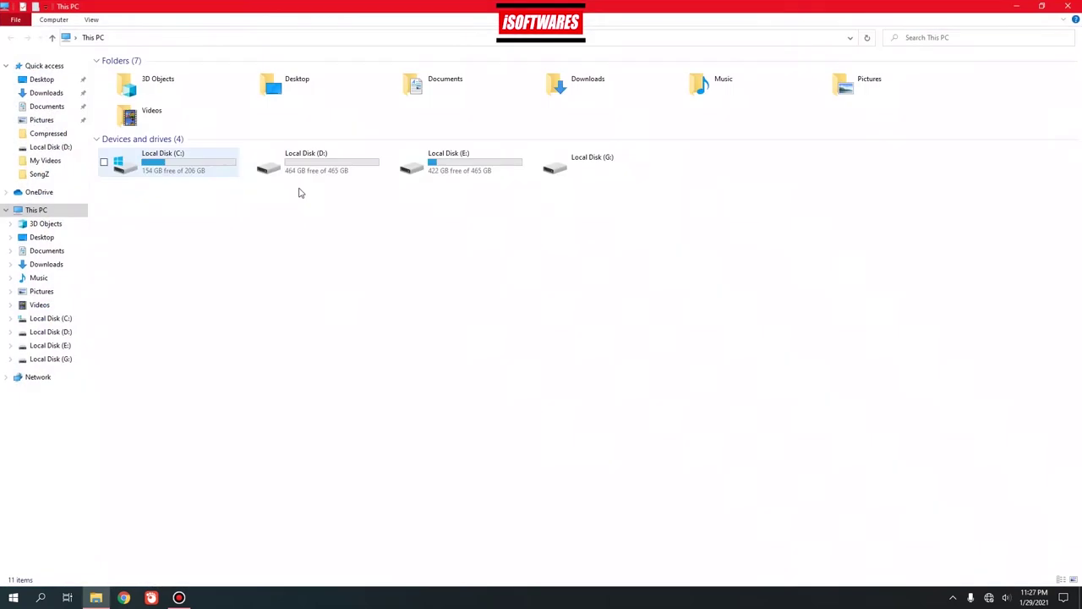
pyautogui.doubleClick(563, 93)
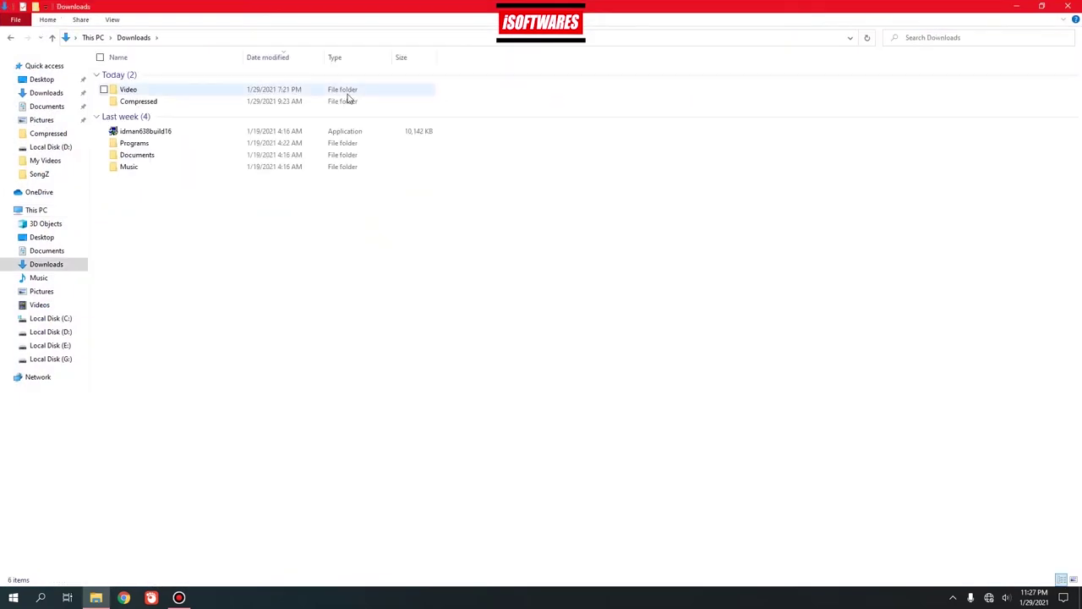
pyautogui.doubleClick(321, 103)
pyautogui.click(203, 97)
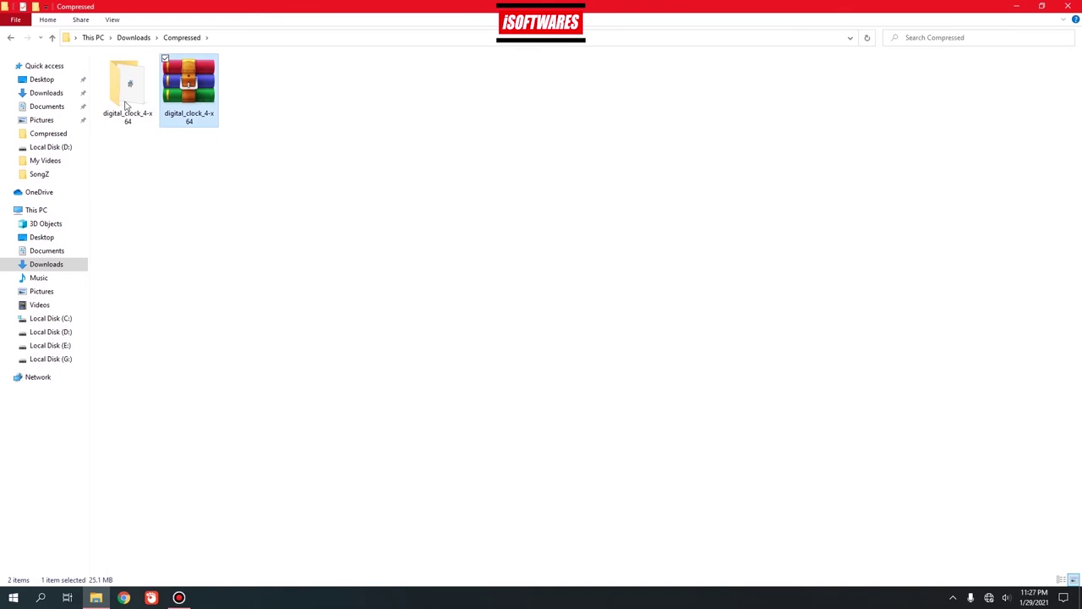
pyautogui.rightClick(188, 93)
pyautogui.click(370, 204)
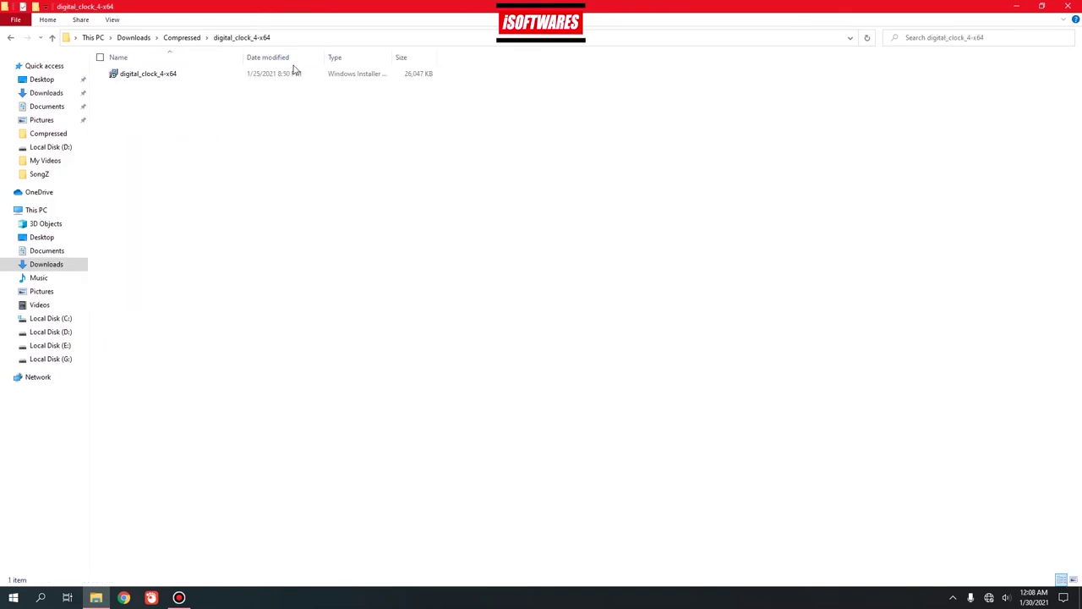
# Step: Run the digital_clock_4-x64 installer, close the folder window and refresh the desktop
pyautogui.doubleClick(295, 74)
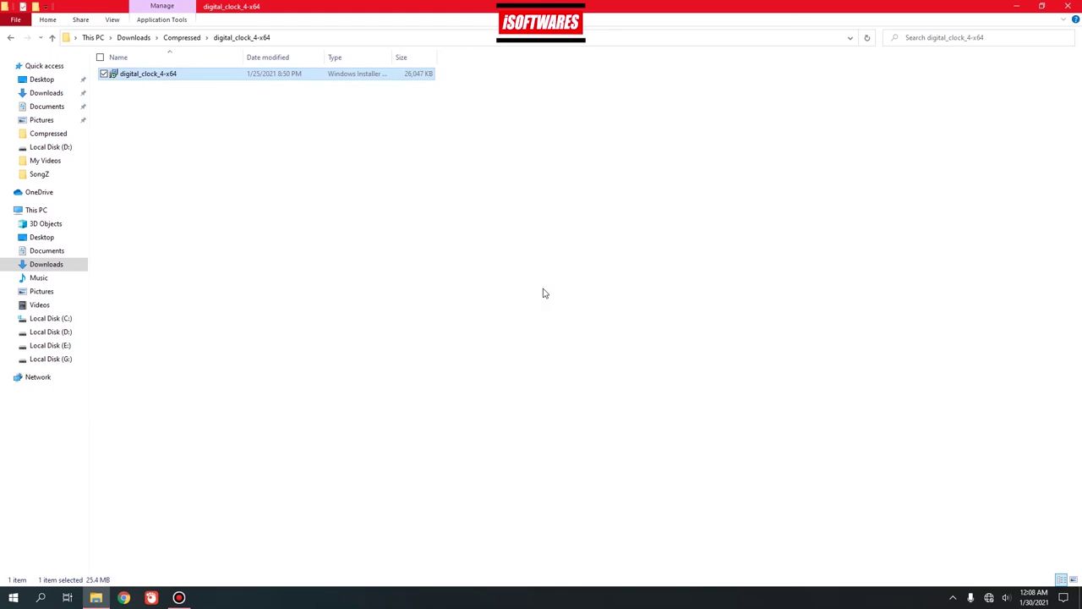
pyautogui.click(1068, 7)
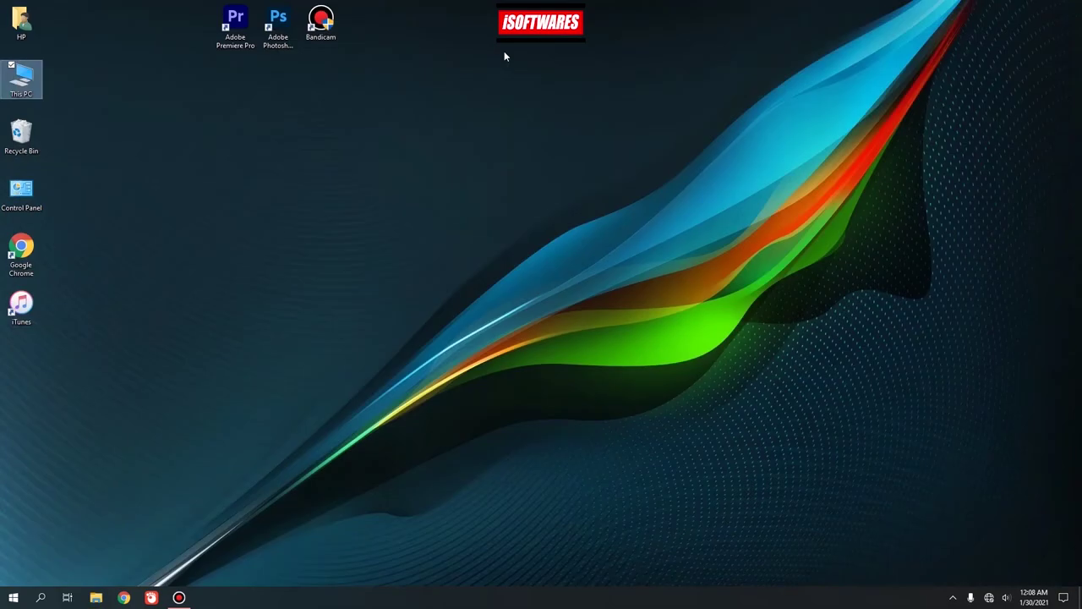
pyautogui.rightClick(504, 53)
pyautogui.click(422, 101)
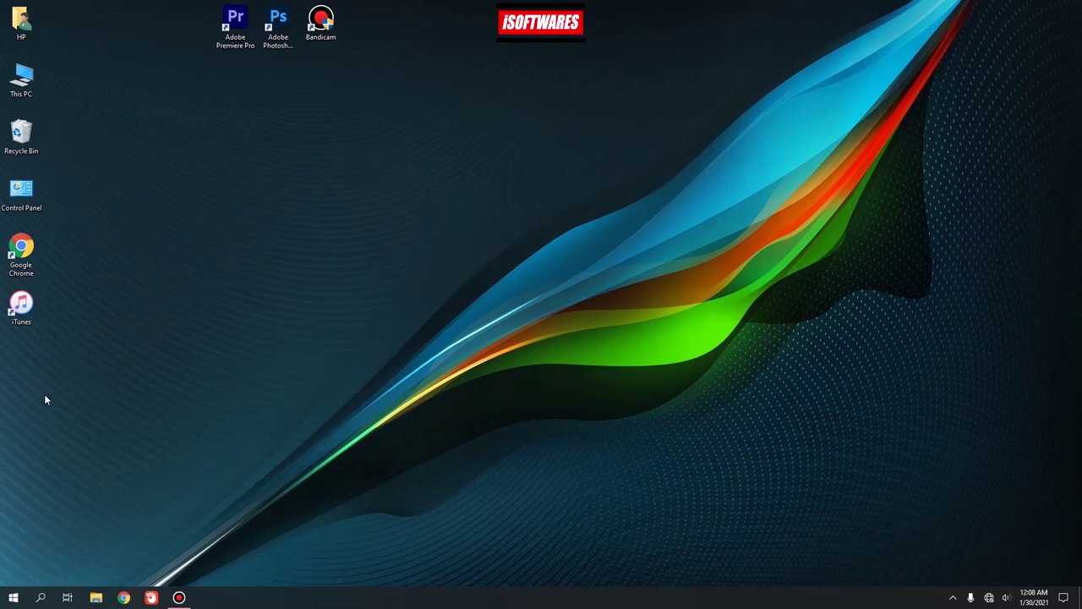
# Step: Browse to the Digital Clock installation folder inside the developer's folder in Program Files on Local Disk (C:)
pyautogui.doubleClick(15, 80)
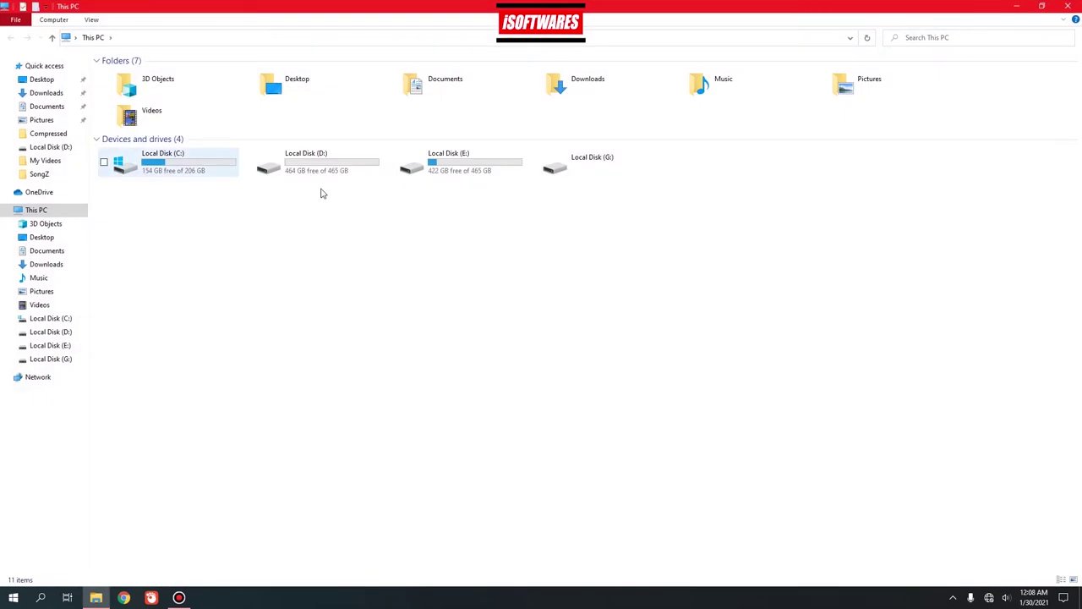
pyautogui.doubleClick(227, 173)
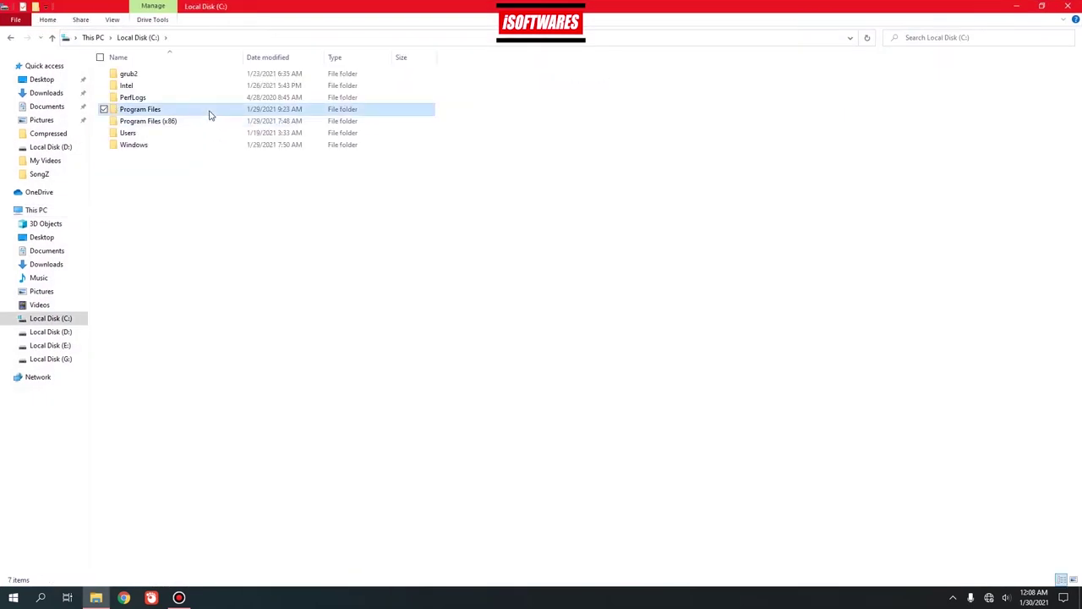
pyautogui.doubleClick(210, 111)
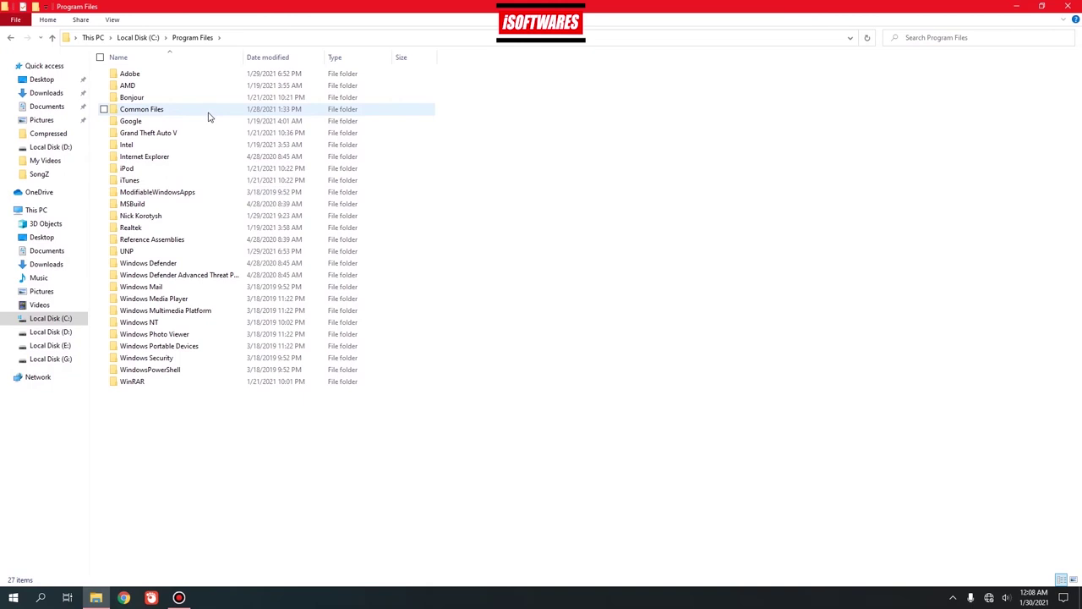
pyautogui.doubleClick(183, 221)
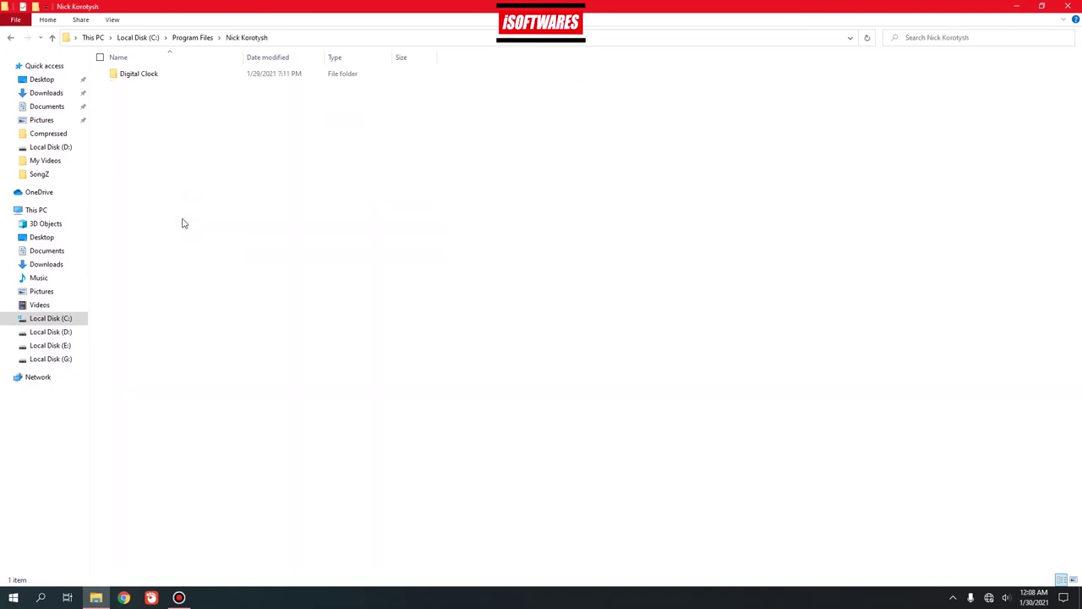
pyautogui.doubleClick(169, 76)
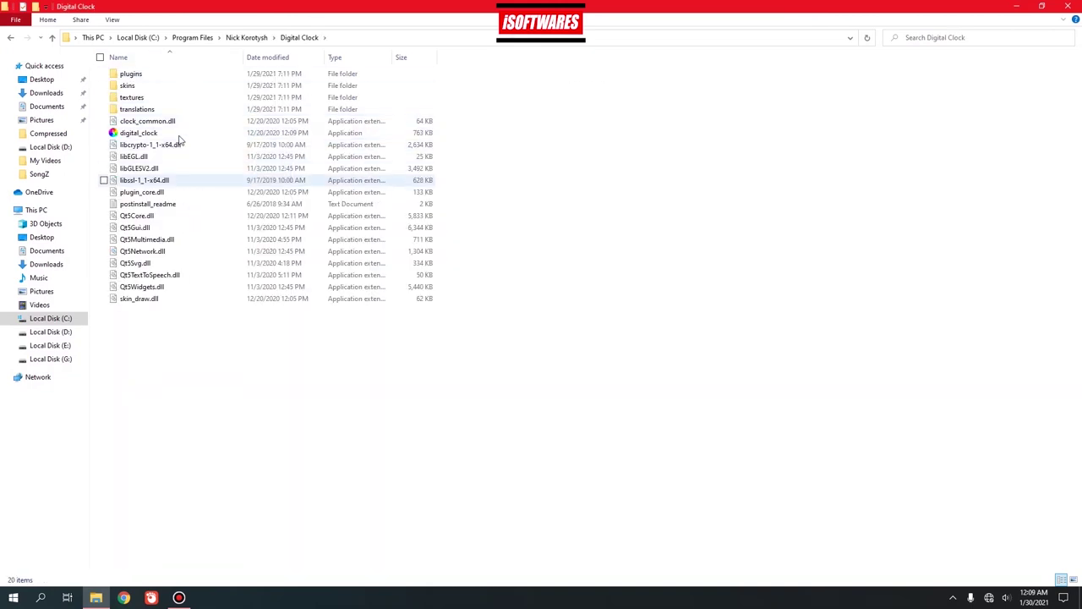
# Step: Create a desktop shortcut for the digital_clock application
pyautogui.click(177, 132)
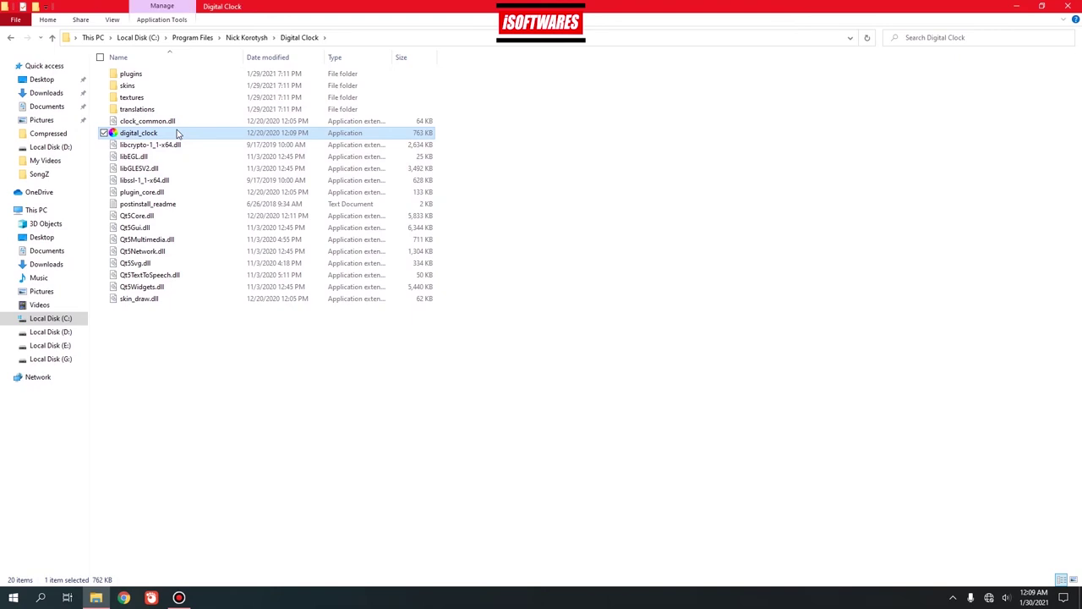
pyautogui.rightClick(178, 133)
pyautogui.moveTo(96, 295)
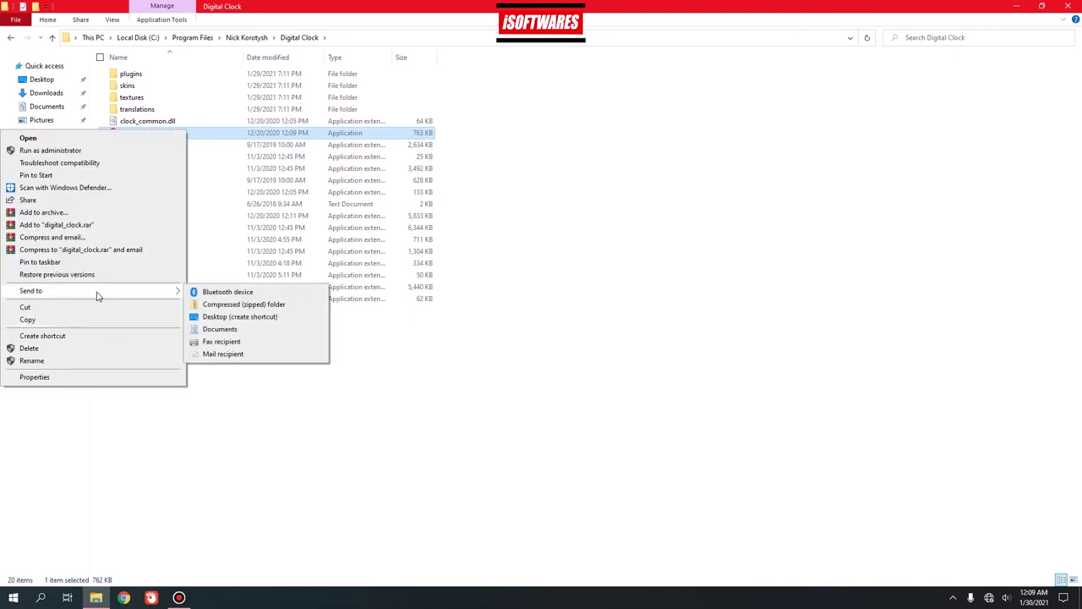
pyautogui.click(236, 316)
pyautogui.click(898, 229)
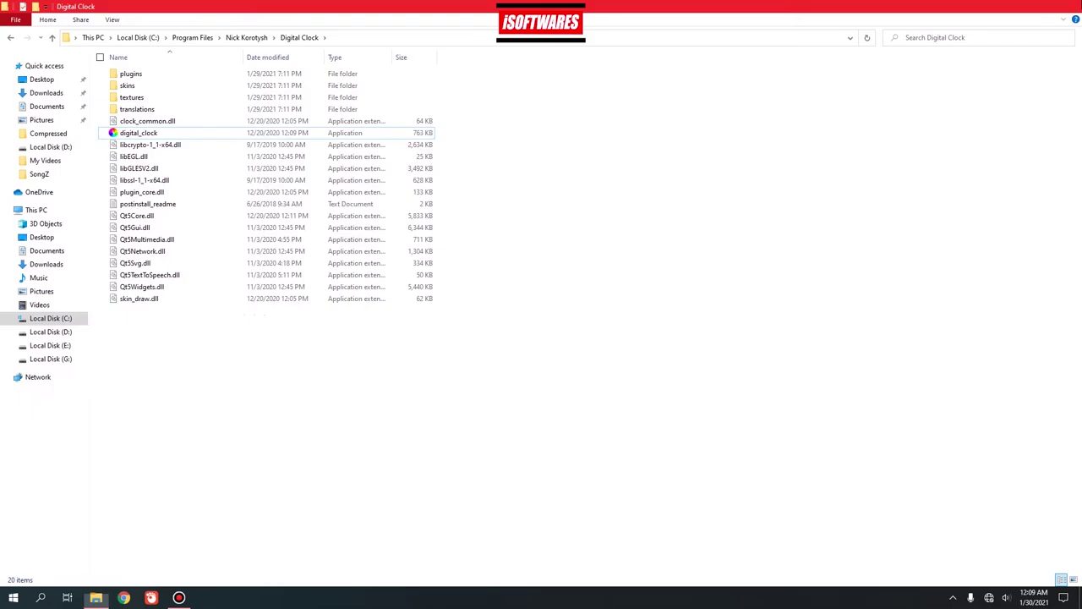
# Step: Show and refresh the desktop, and launch Digital Clock from its new shortcut
pyautogui.press('super+d')
pyautogui.rightClick(217, 171)
pyautogui.click(126, 223)
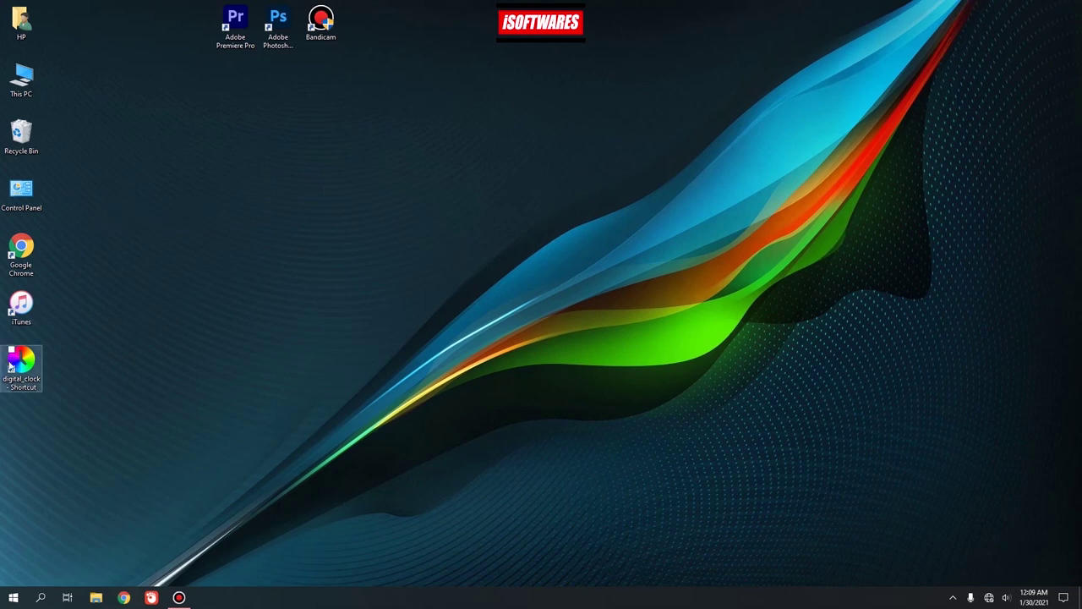
pyautogui.doubleClick(11, 366)
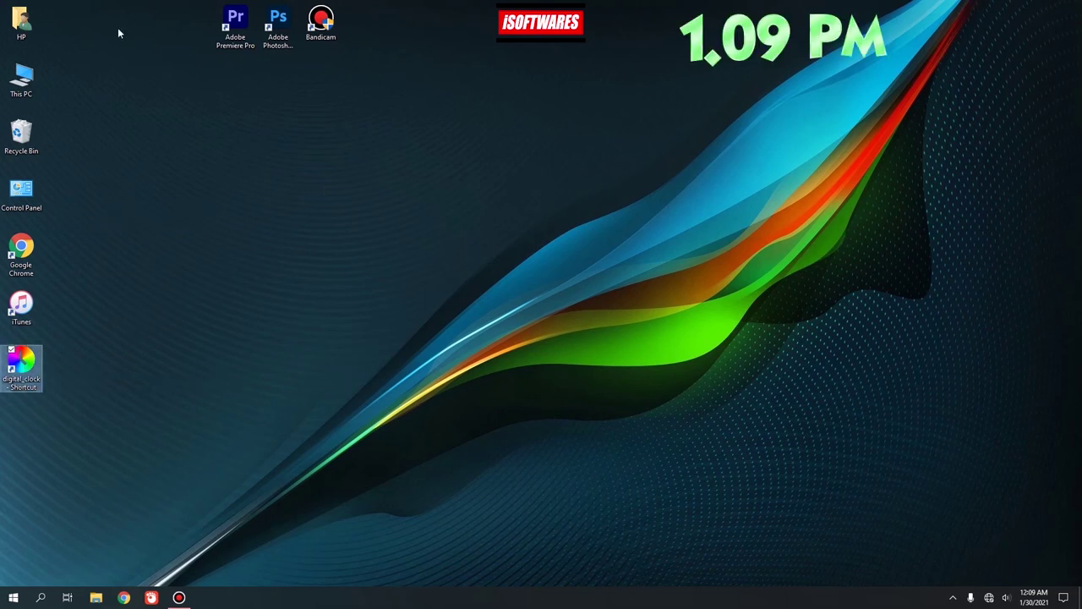
pyautogui.click(866, 146)
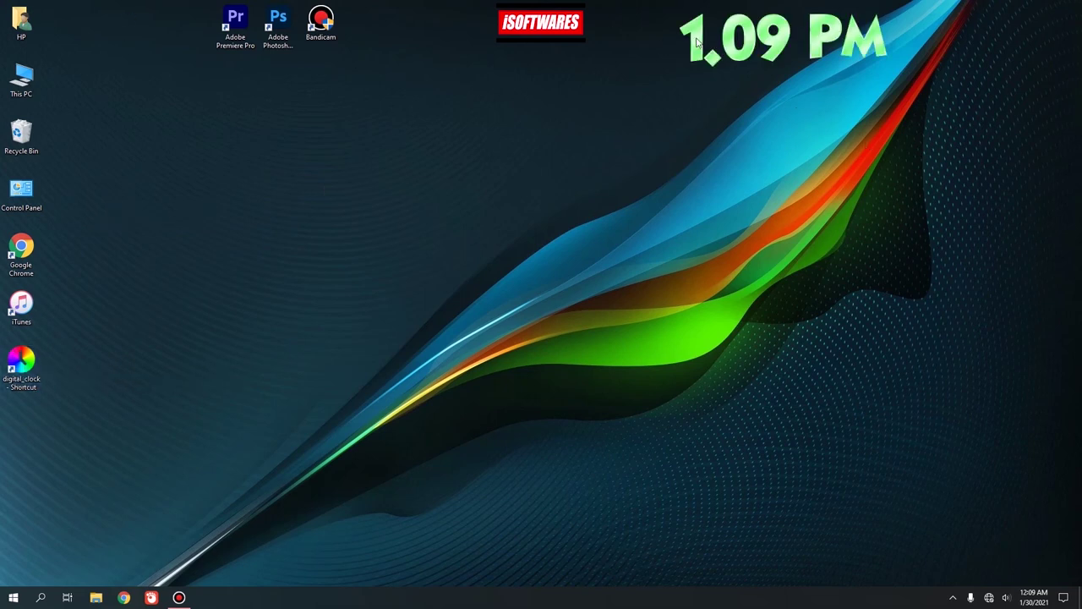
pyautogui.rightClick(697, 42)
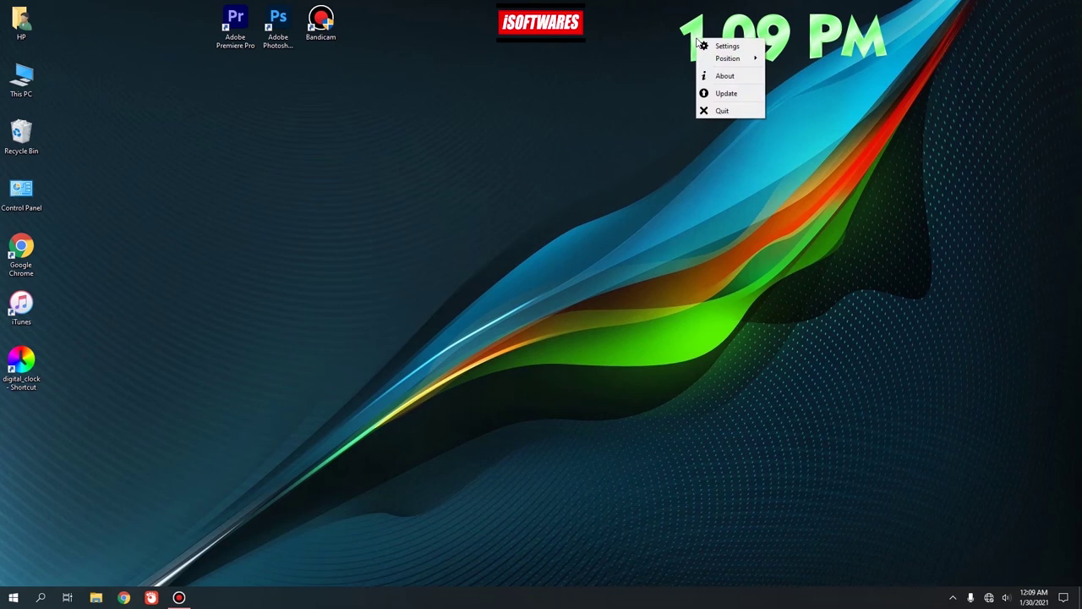
pyautogui.click(703, 46)
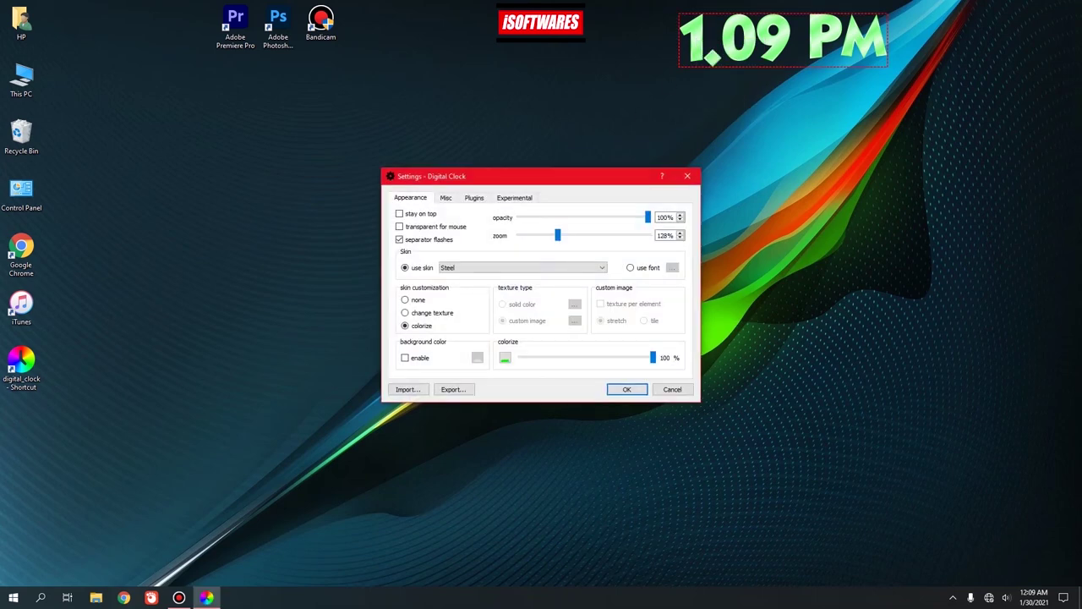
pyautogui.click(710, 56)
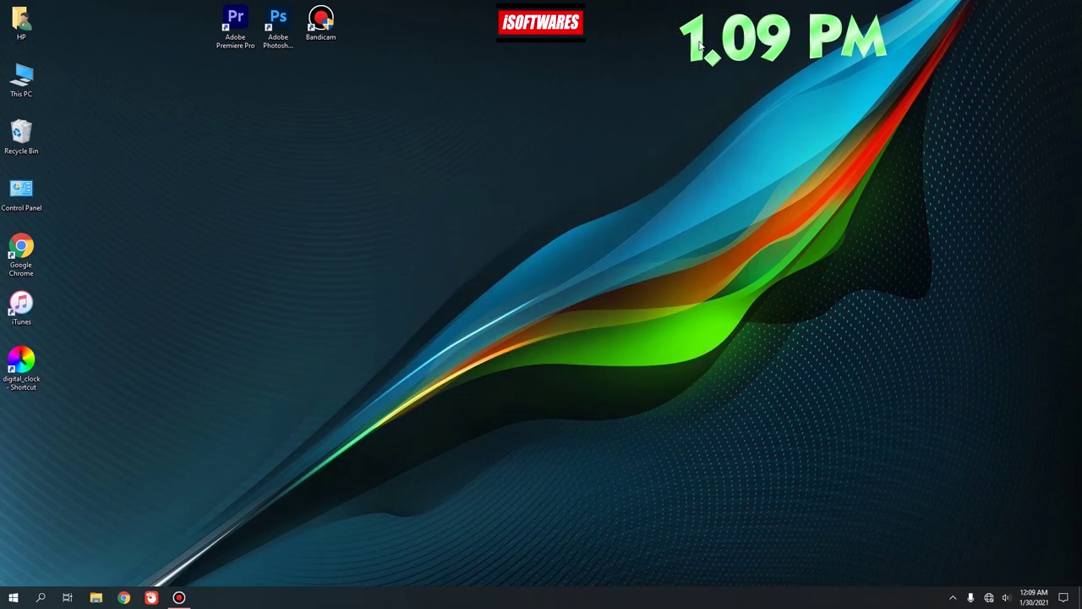
# Step: Open the settings dialog of the desktop clock
pyautogui.rightClick(699, 44)
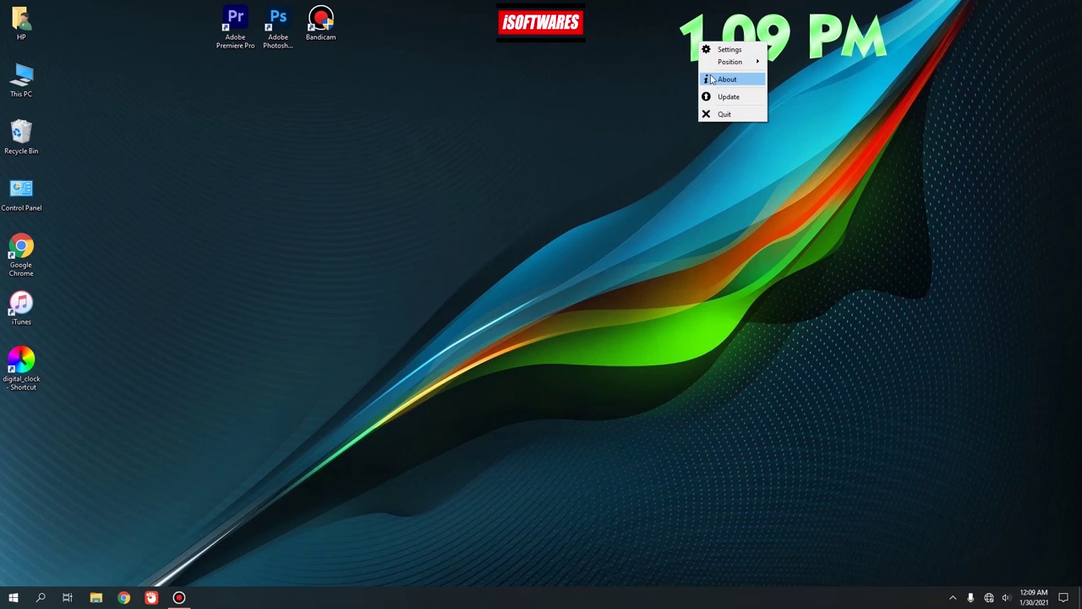
pyautogui.moveTo(710, 62)
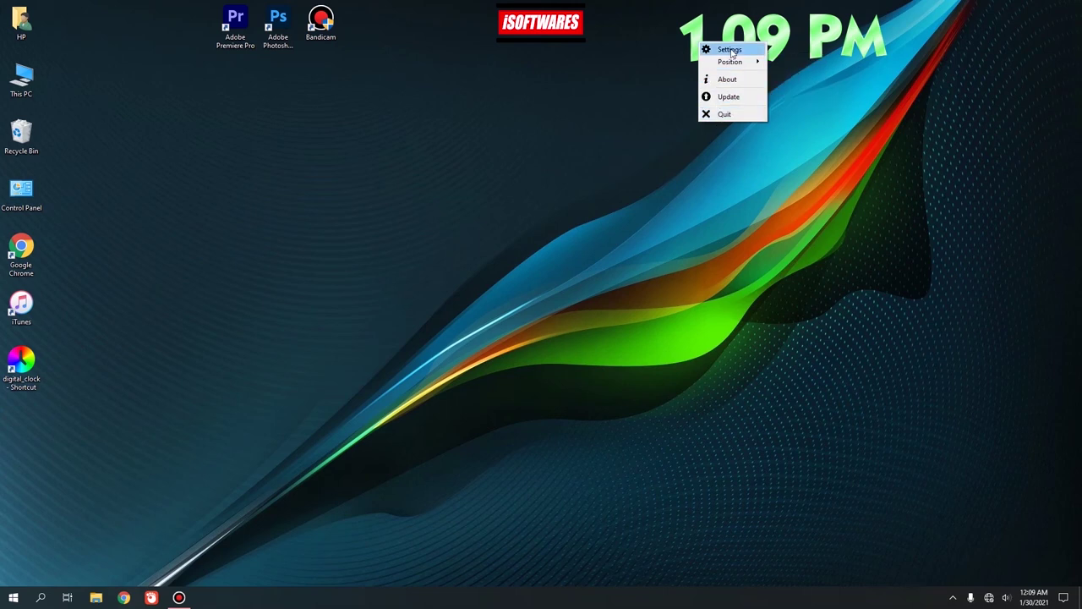
pyautogui.click(728, 49)
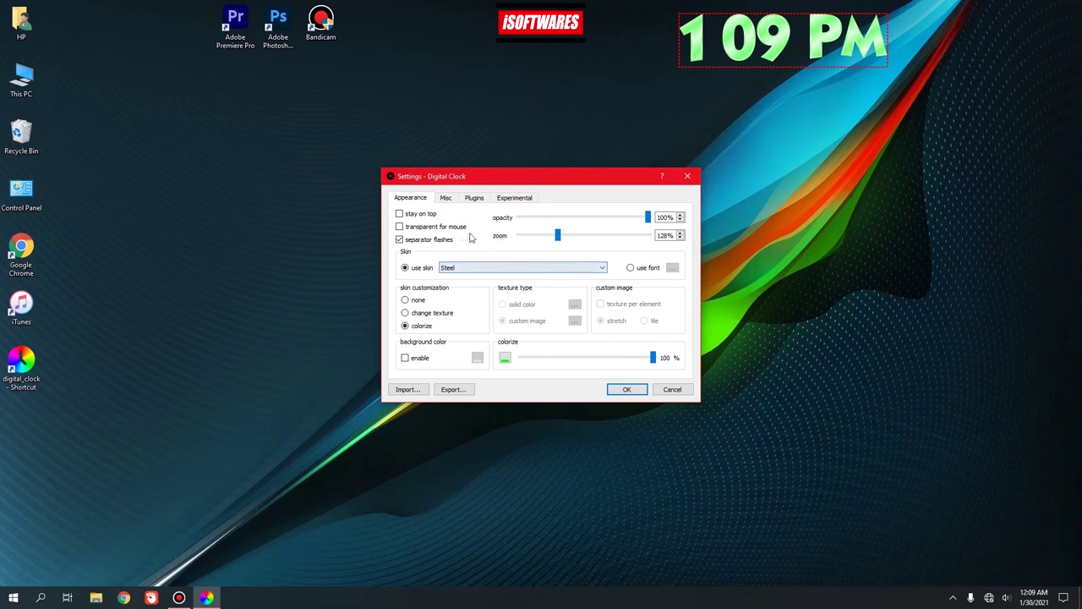
# Step: Try the stay on top option by viewing the clock over a Local Disk (D:) window, and turn the option off again
pyautogui.click(406, 214)
pyautogui.doubleClick(21, 78)
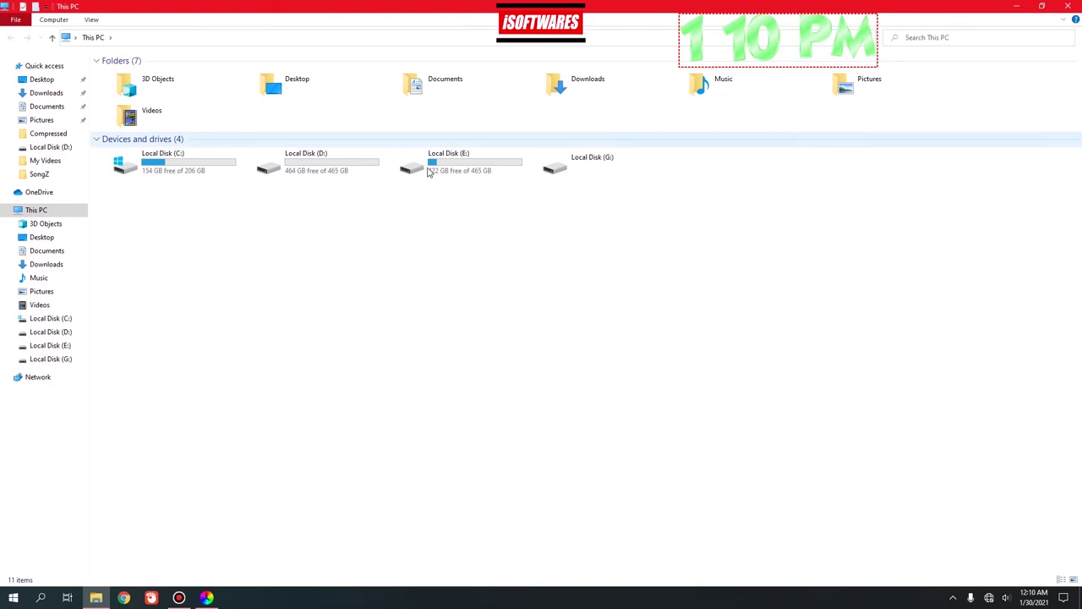
pyautogui.doubleClick(350, 169)
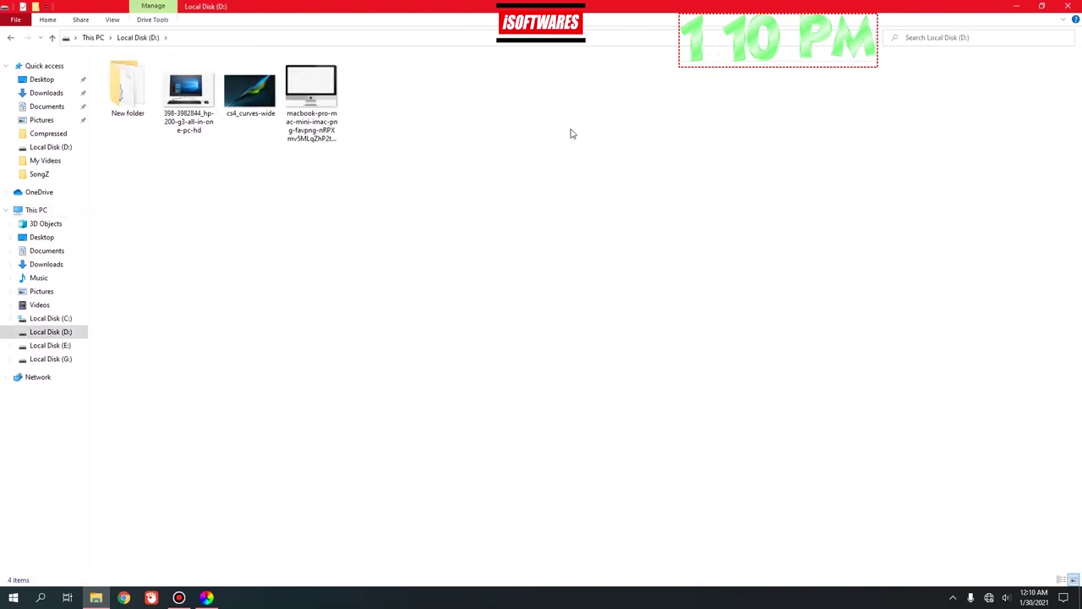
pyautogui.click(11, 37)
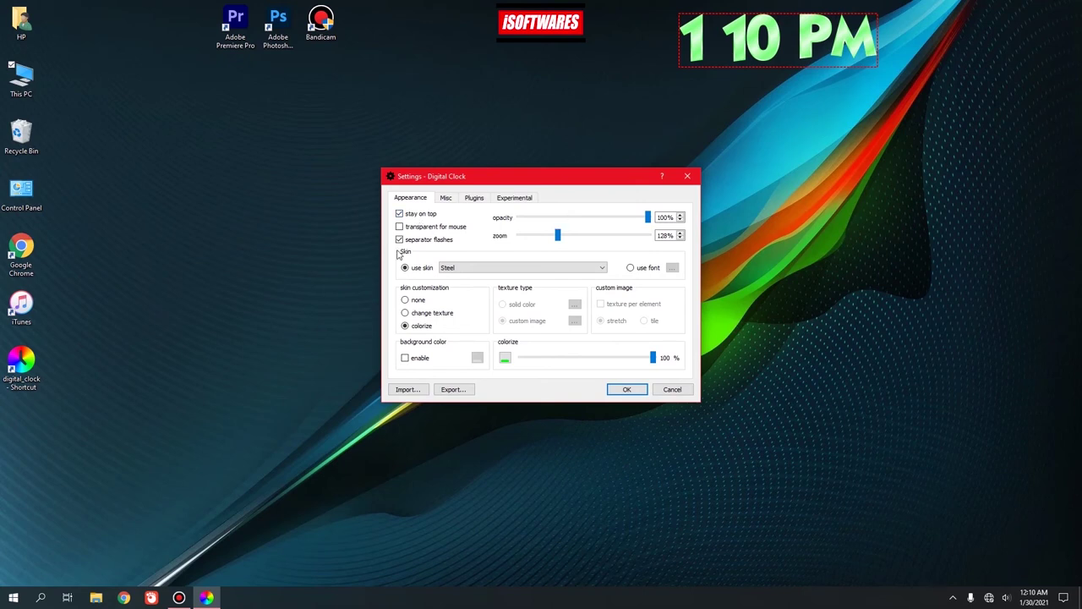
pyautogui.click(425, 214)
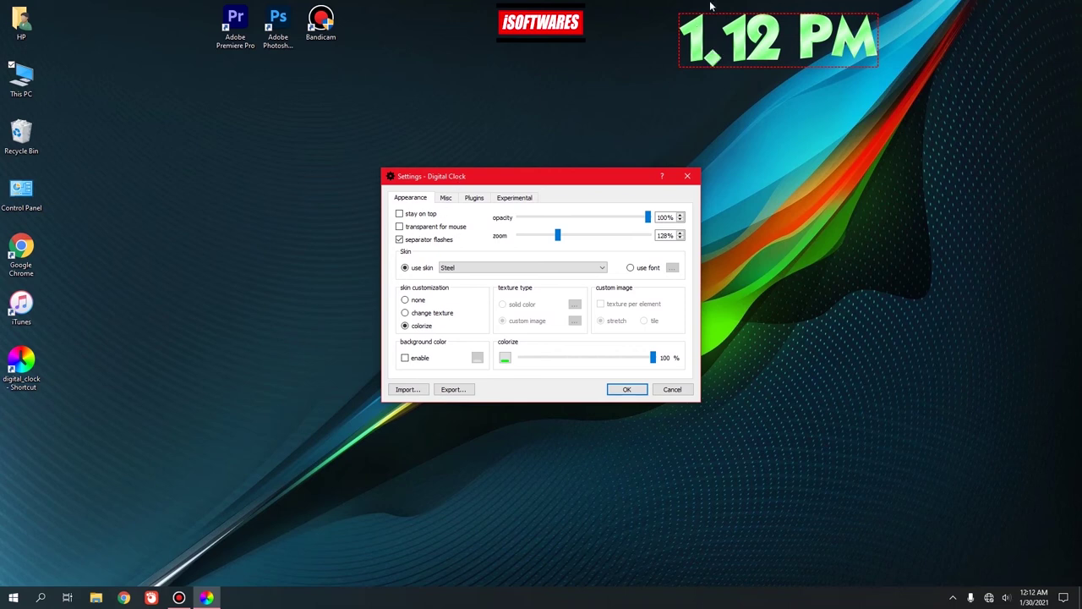
# Step: Move the clock to the area beside the This PC icon and enable transparent for mouse
pyautogui.moveTo(698, 30); pyautogui.dragTo(127, 110)
pyautogui.click(399, 227)
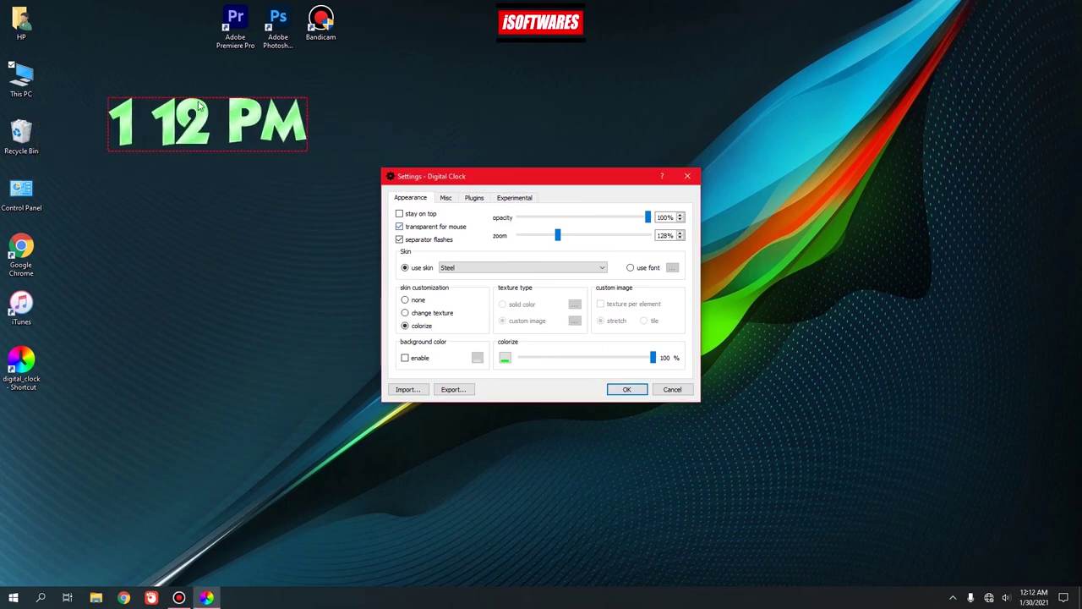
pyautogui.click(235, 110)
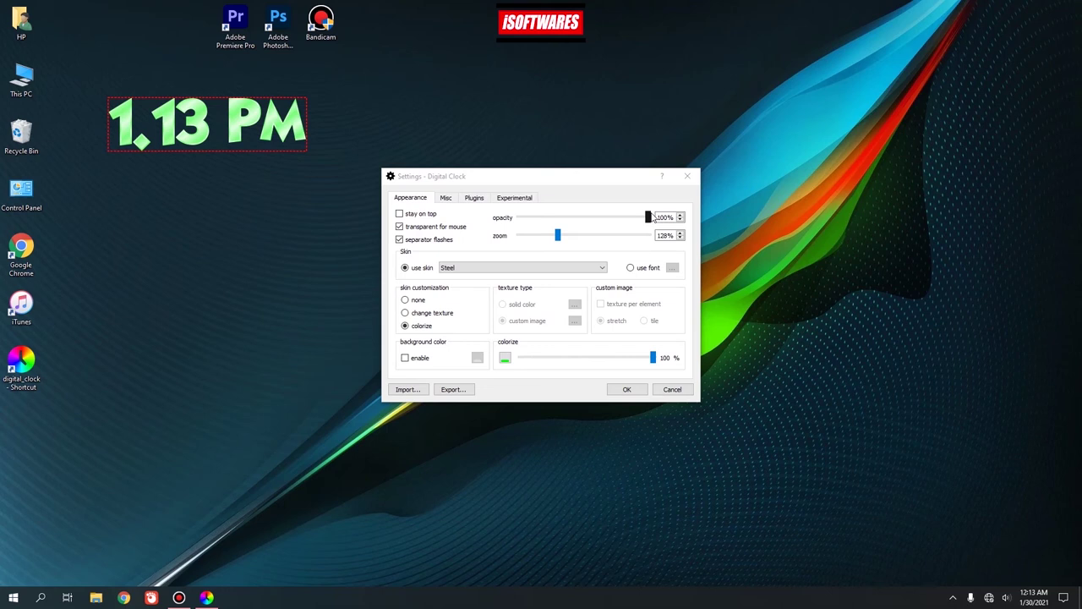
# Step: Try the clock at 5% opacity, restore the opacity to 100%, and set the zoom to 131%
pyautogui.moveTo(654, 218); pyautogui.dragTo(524, 216)
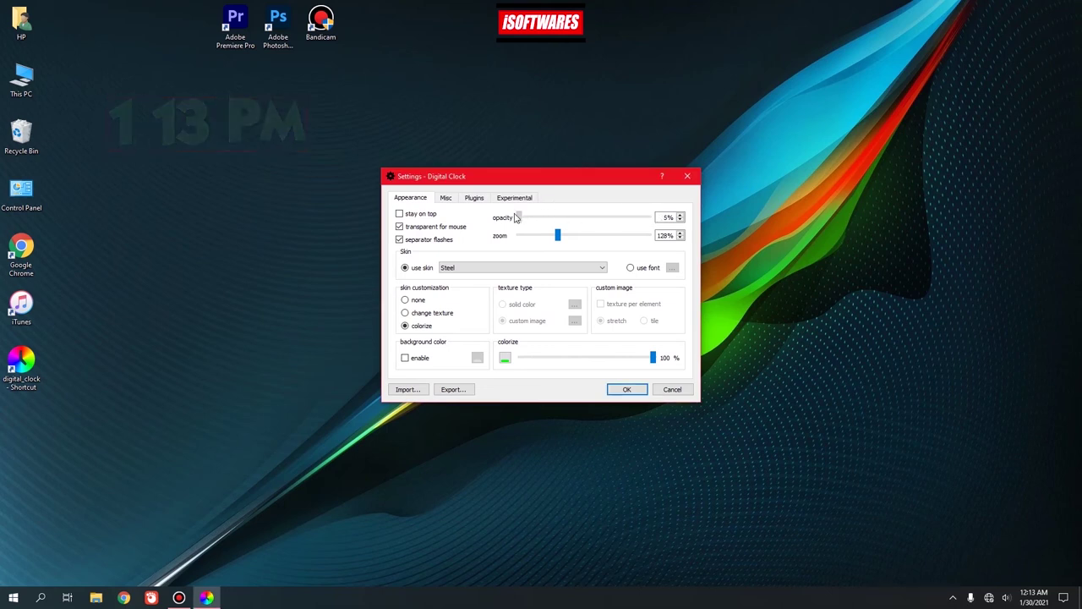
pyautogui.moveTo(517, 217); pyautogui.dragTo(683, 216)
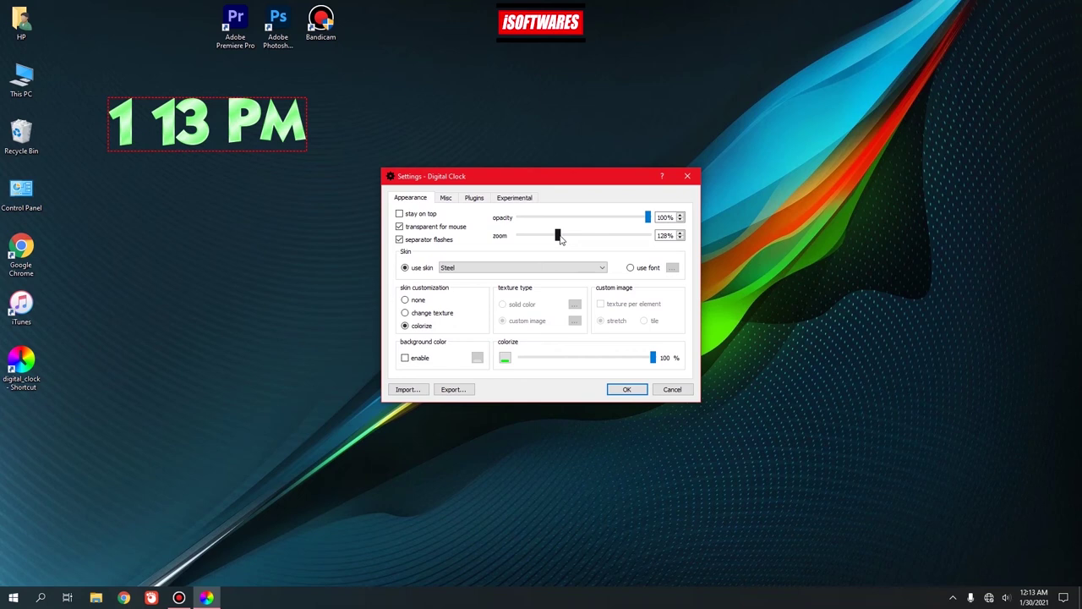
pyautogui.moveTo(557, 238)
pyautogui.mouseDown()
pyautogui.moveTo(547, 241)
pyautogui.moveTo(613, 223)
pyautogui.moveTo(652, 234)
pyautogui.moveTo(510, 251)
pyautogui.moveTo(602, 222)
pyautogui.moveTo(518, 232)
pyautogui.moveTo(633, 202)
pyautogui.moveTo(531, 238)
pyautogui.moveTo(558, 239)
pyautogui.mouseUp()
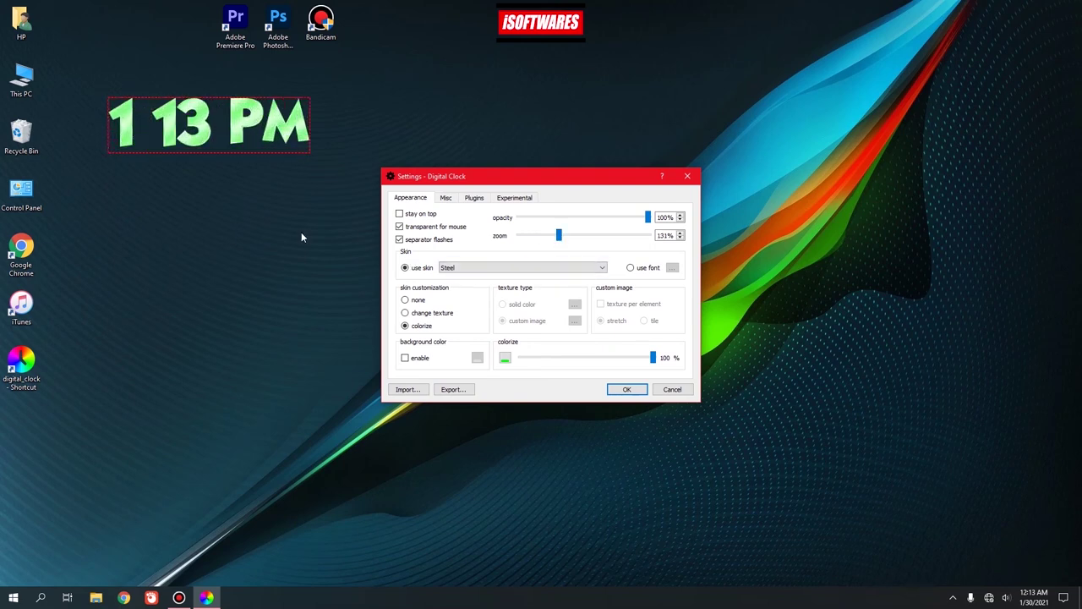
# Step: Try the Christmas / New Year (Red) skin with skin customization set to none and the zoom at 63%
pyautogui.click(499, 267)
pyautogui.scroll(2, 498, 313)
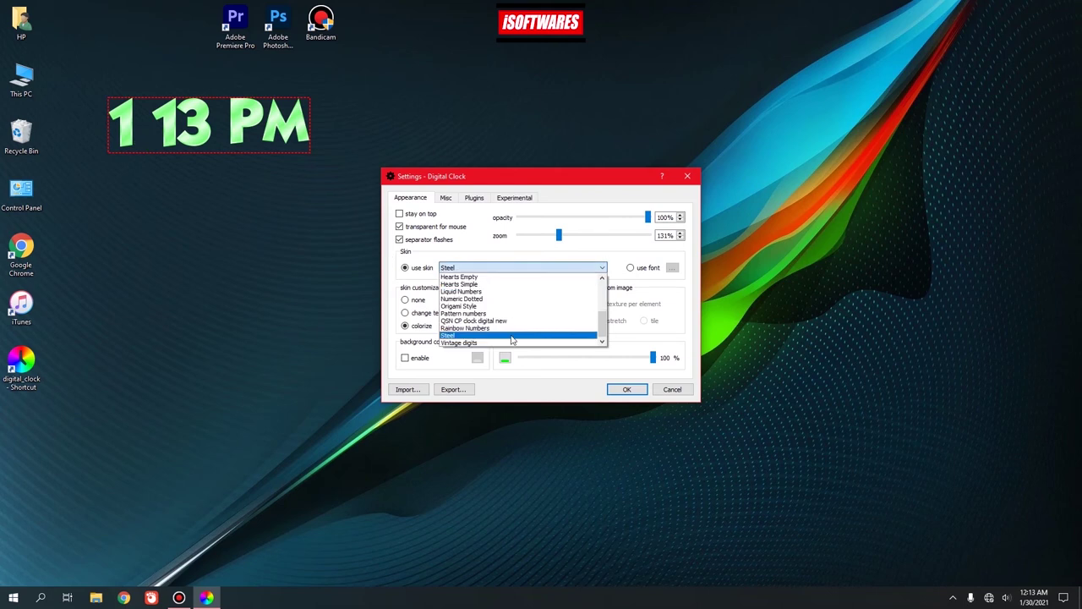
pyautogui.scroll(3, 498, 312)
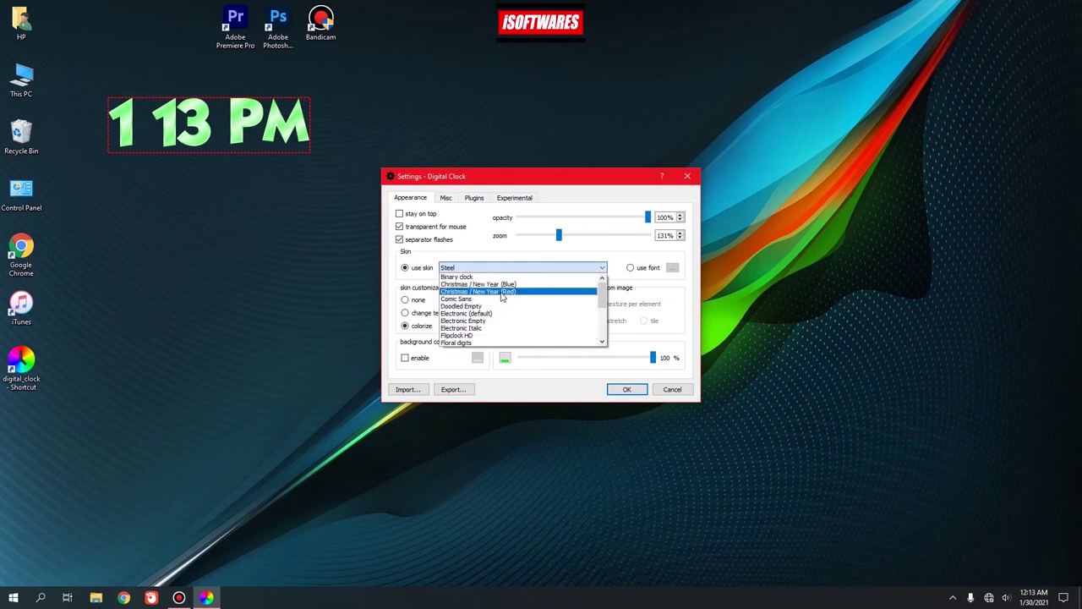
pyautogui.click(502, 292)
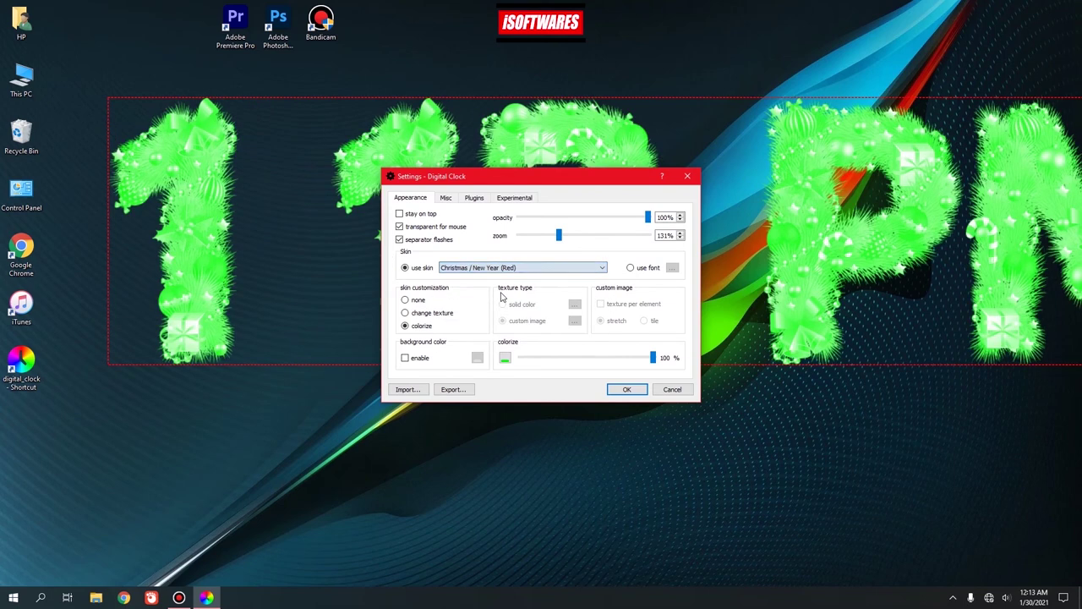
pyautogui.click(417, 301)
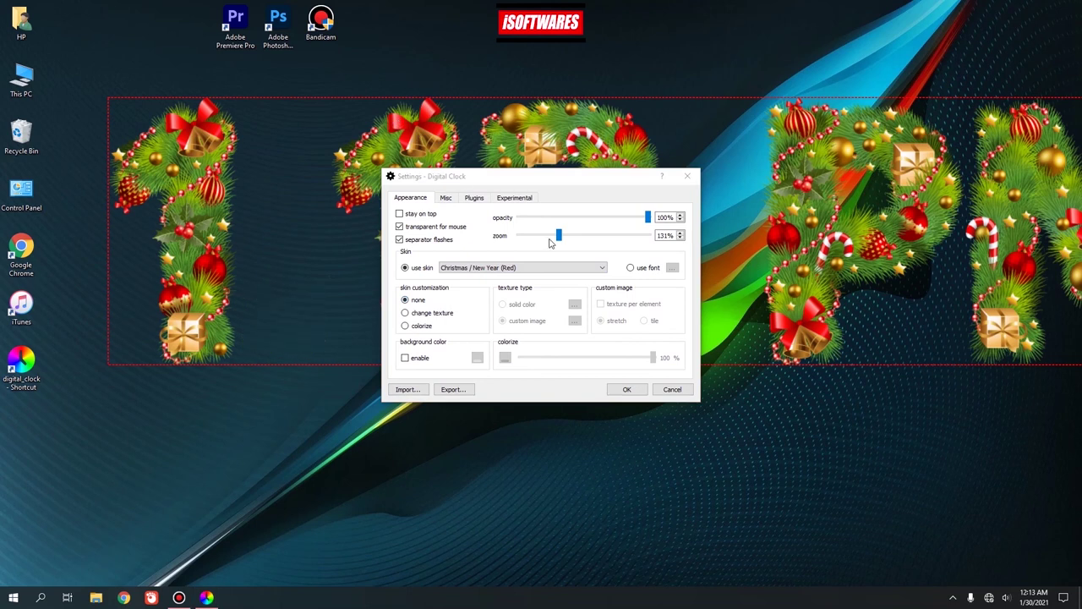
pyautogui.moveTo(558, 234); pyautogui.dragTo(535, 239)
pyautogui.moveTo(547, 178); pyautogui.dragTo(700, 277)
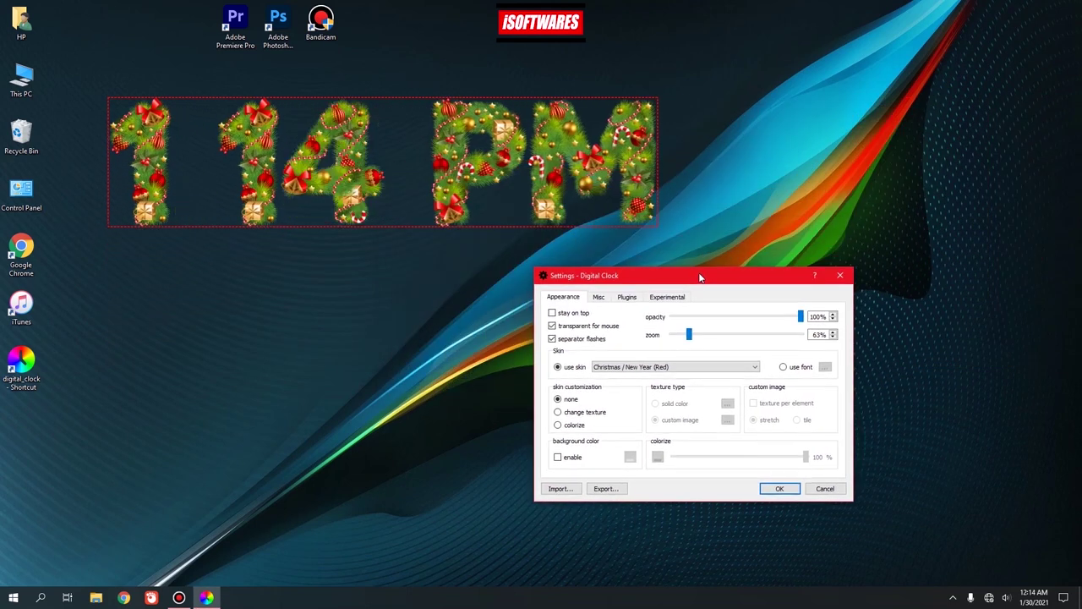
# Step: Try the Christmas / New Year (Blue) skin and the Electronic (default) skin, enlarging the latter to 134% zoom
pyautogui.click(658, 370)
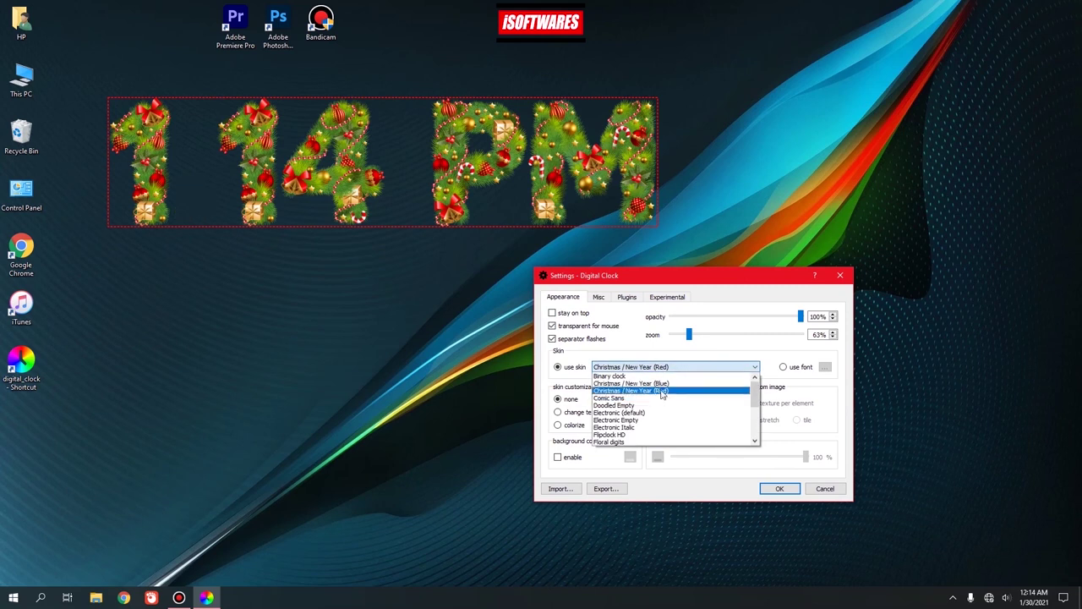
pyautogui.click(651, 387)
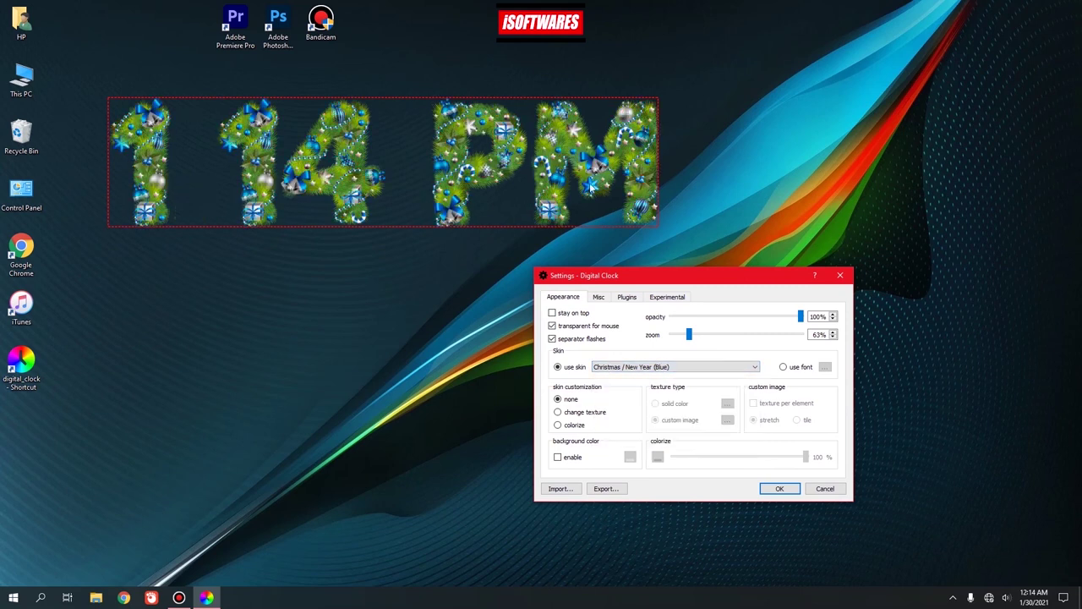
pyautogui.click(648, 367)
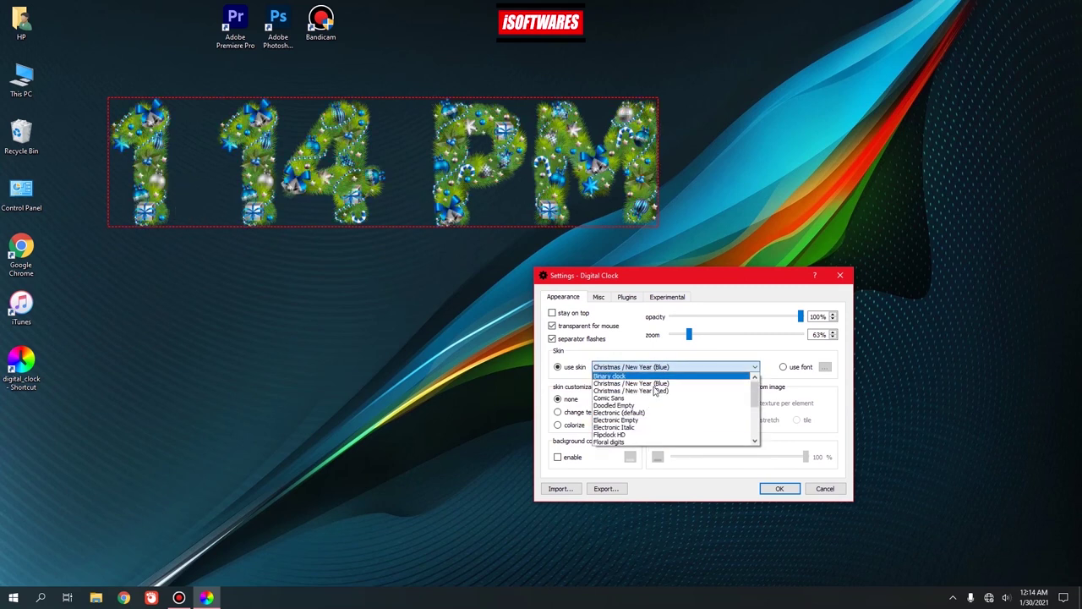
pyautogui.click(626, 412)
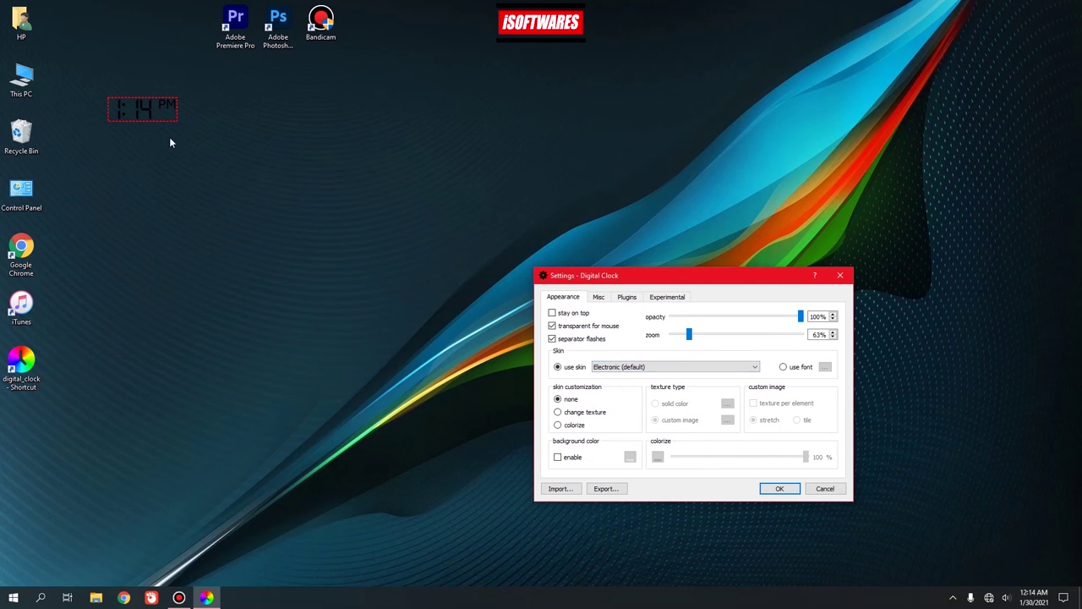
pyautogui.moveTo(689, 336); pyautogui.dragTo(712, 345)
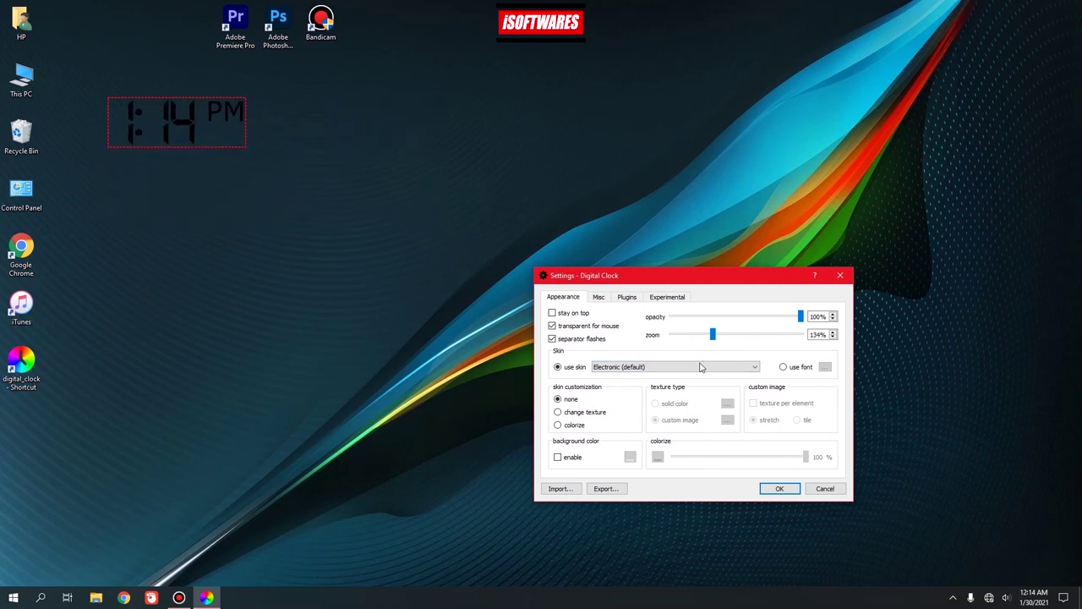
# Step: Switch the clock to the Christmas / New Year (Red) skin and set the zoom to 80%
pyautogui.click(700, 366)
pyautogui.click(638, 392)
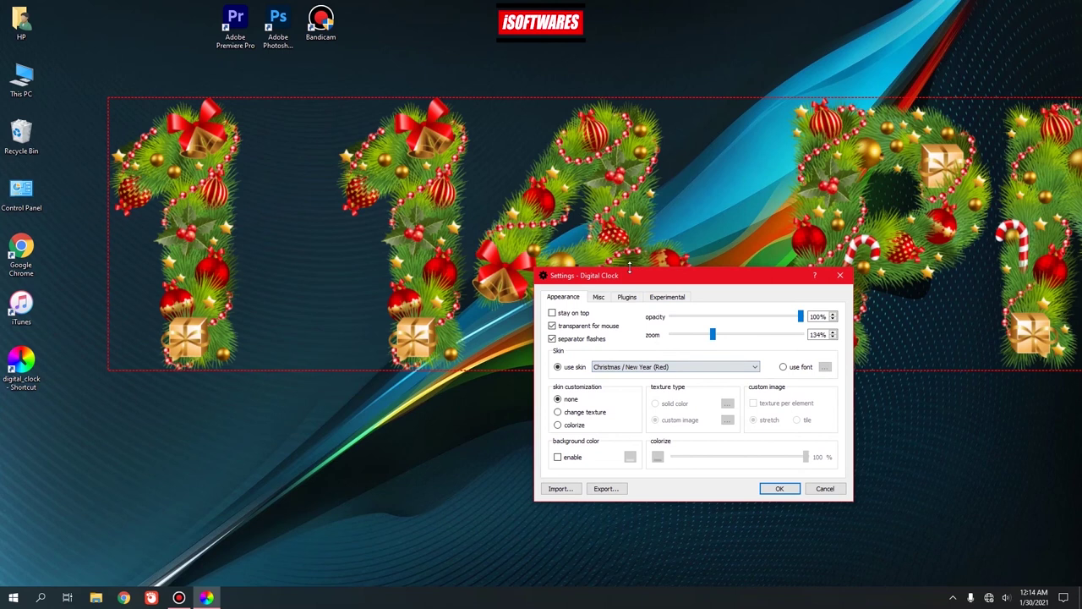
pyautogui.moveTo(701, 337); pyautogui.dragTo(684, 337)
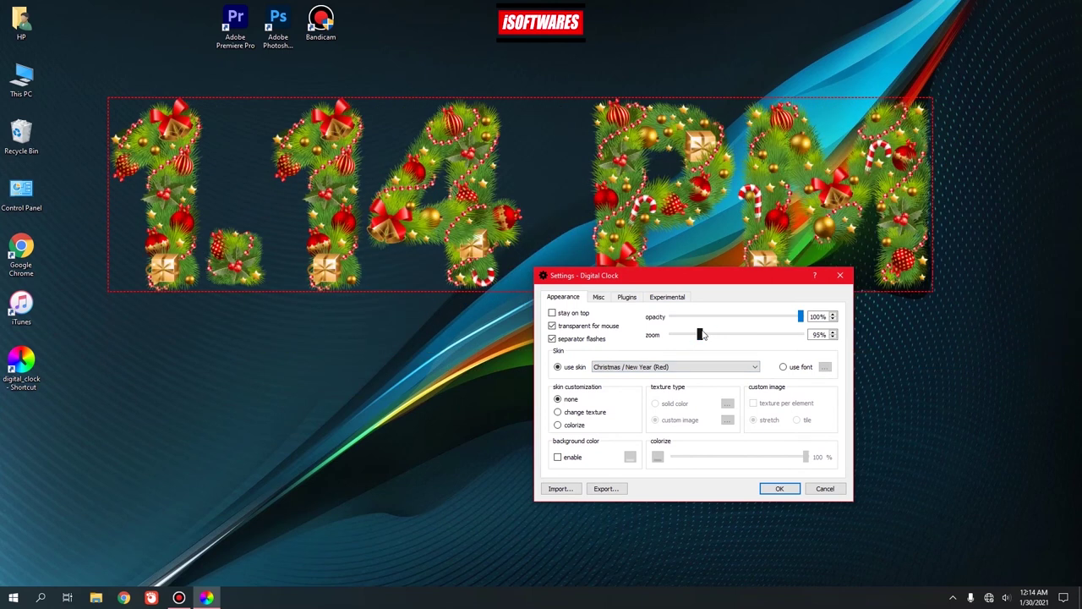
pyautogui.moveTo(700, 334); pyautogui.dragTo(694, 334)
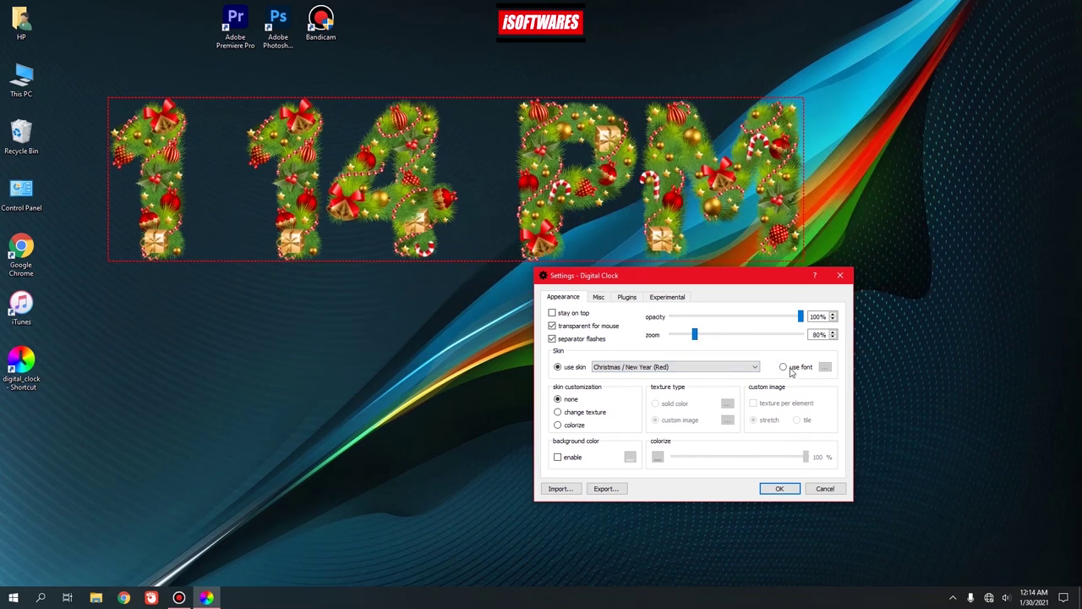
# Step: Try displaying the clock with the MS Shell Dlg 2 Regular font at size 8, and return to using the skin
pyautogui.click(791, 372)
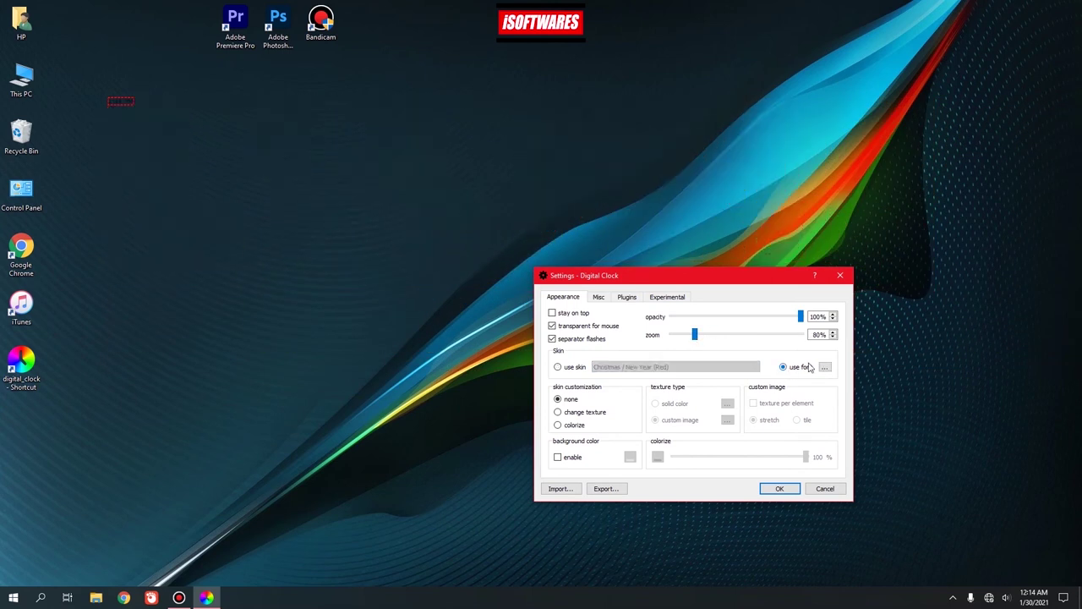
pyautogui.click(825, 368)
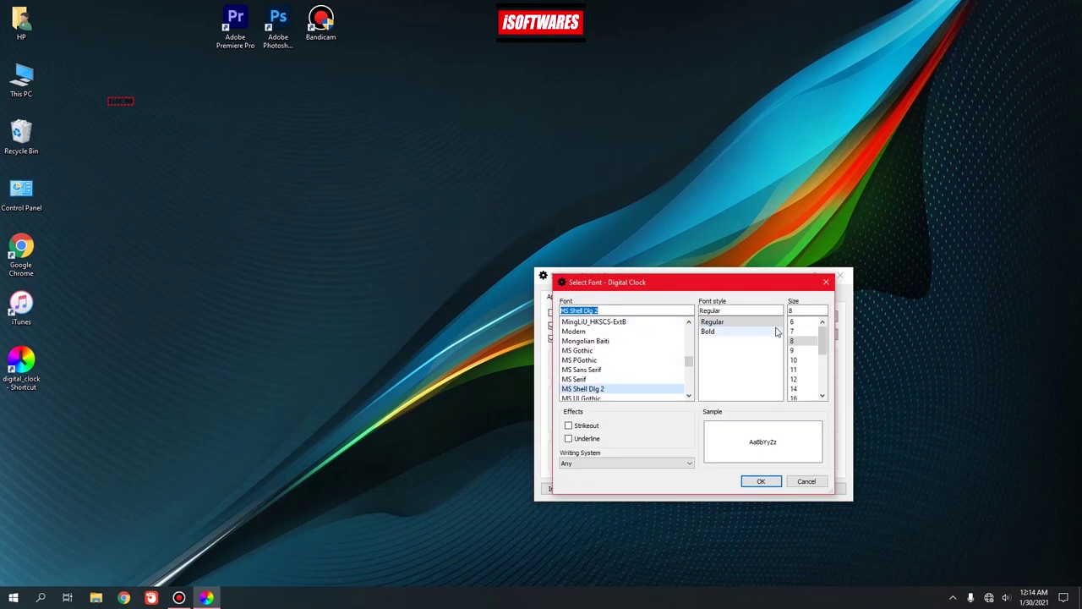
pyautogui.click(760, 481)
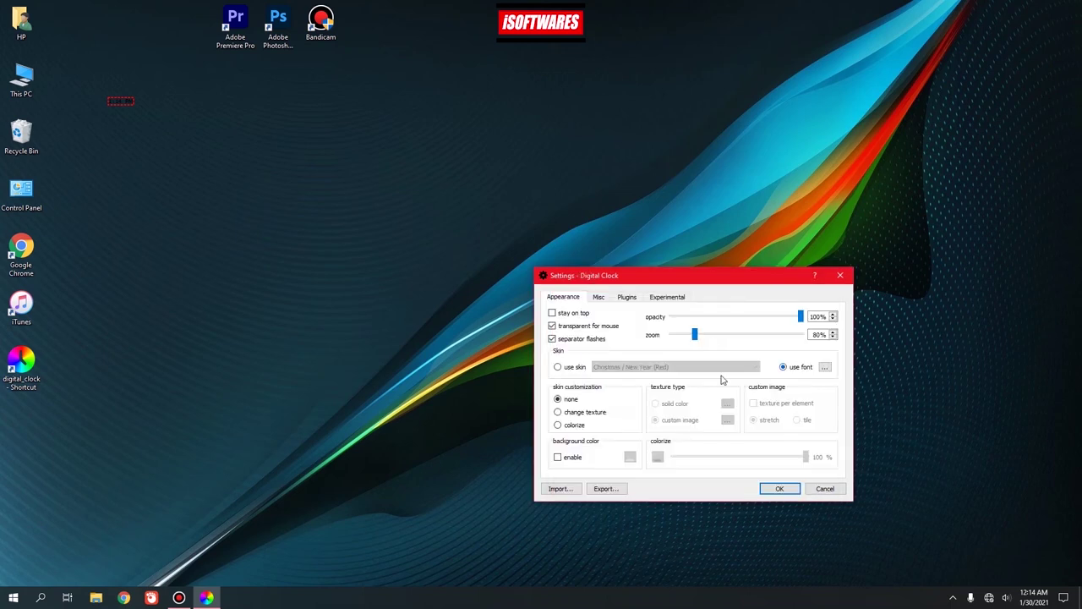
pyautogui.click(558, 368)
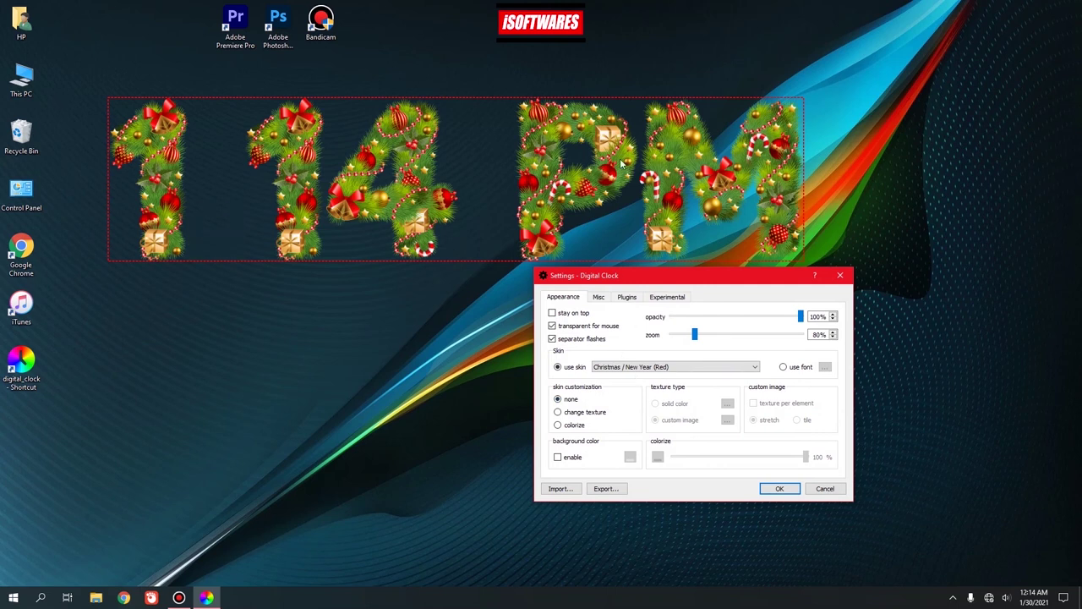
# Step: Set the skin customization to change texture and give the clock a solid dark red colour, #aa0000
pyautogui.click(572, 414)
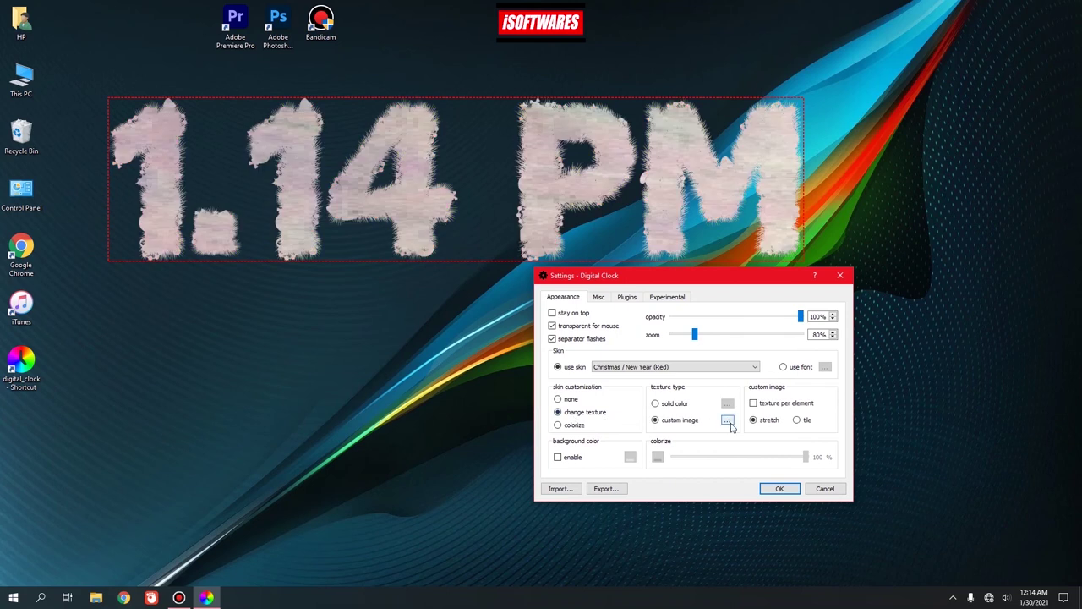
pyautogui.click(654, 403)
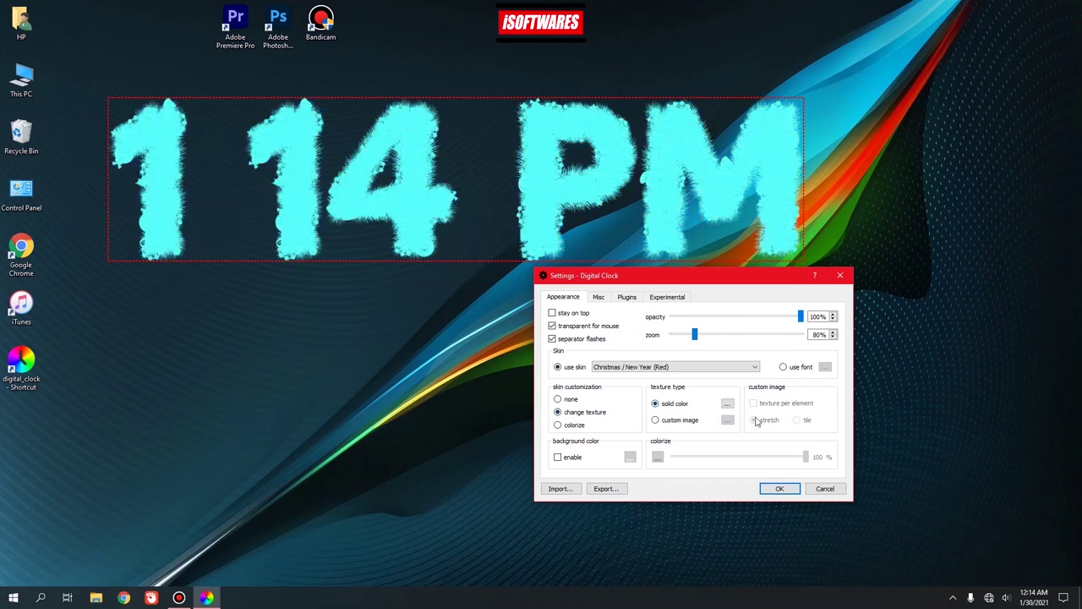
pyautogui.click(727, 403)
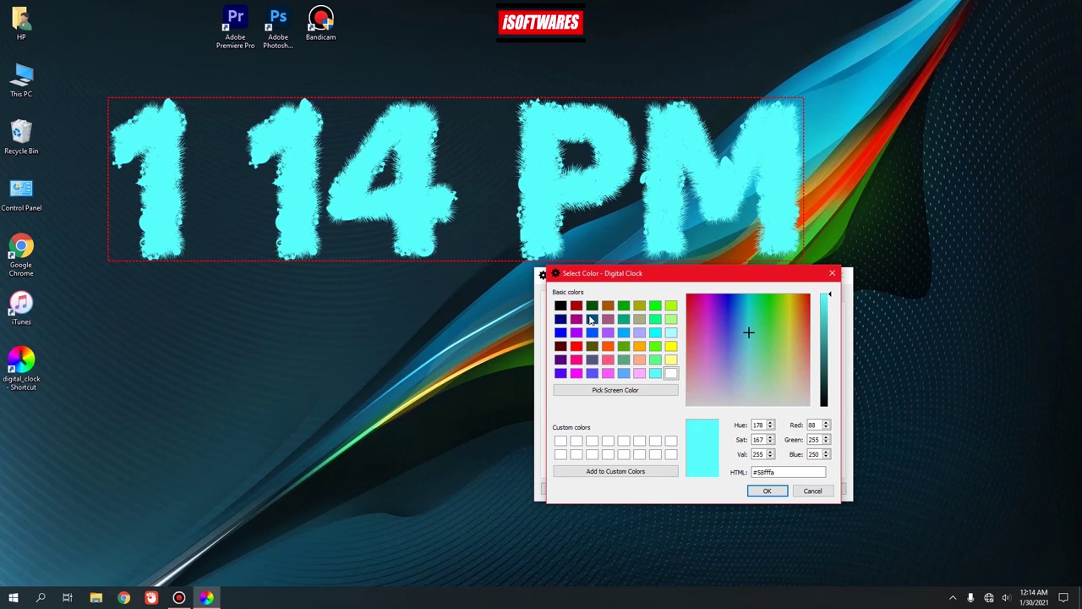
pyautogui.click(576, 306)
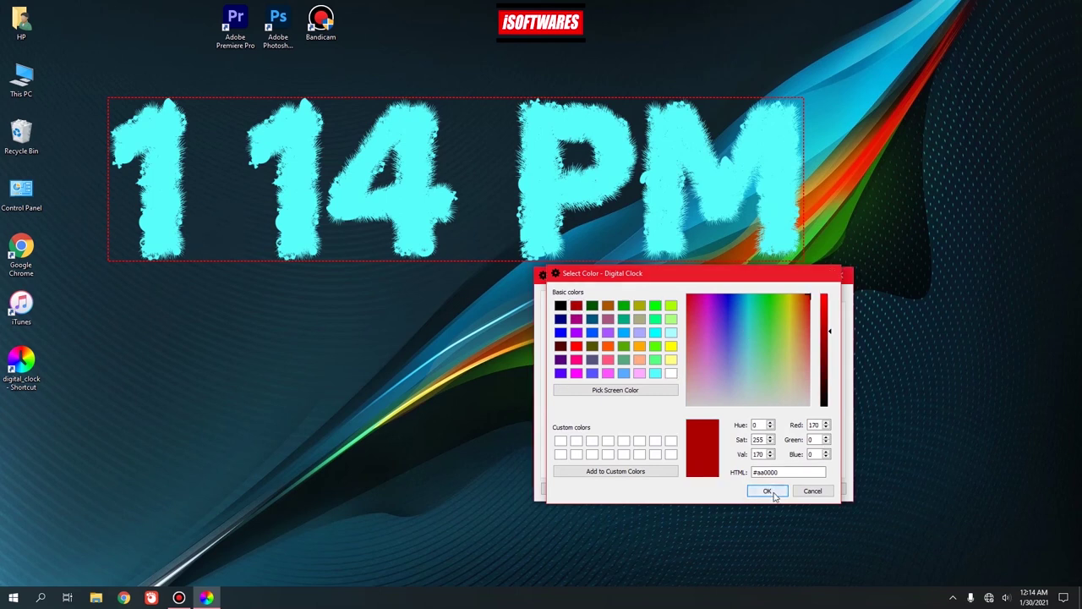
pyautogui.click(769, 491)
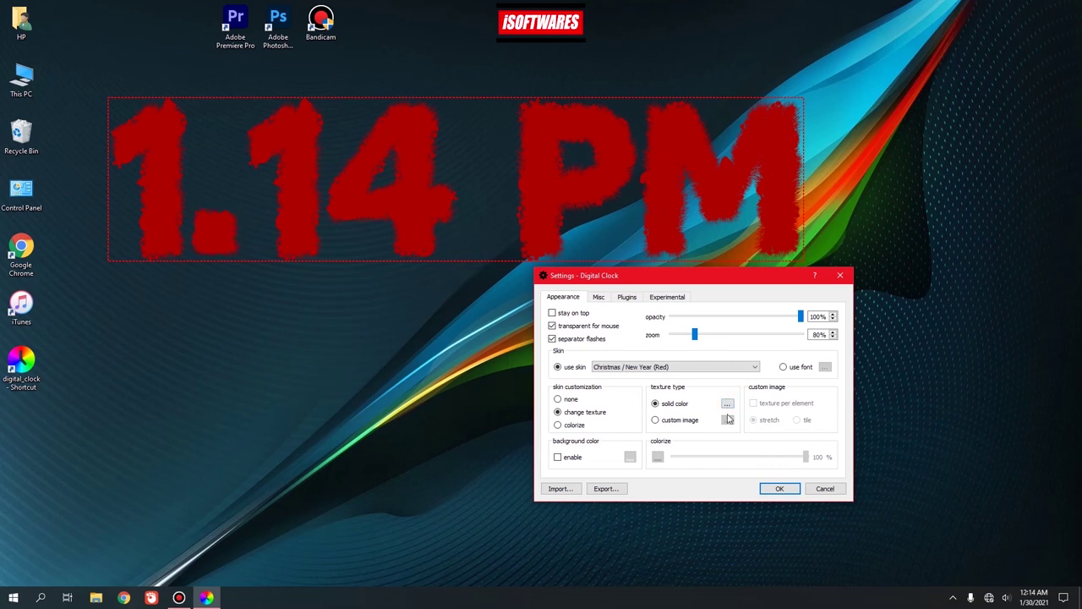
# Step: Change the texture type to custom image and load texture_179_128 from the textures folder
pyautogui.click(655, 420)
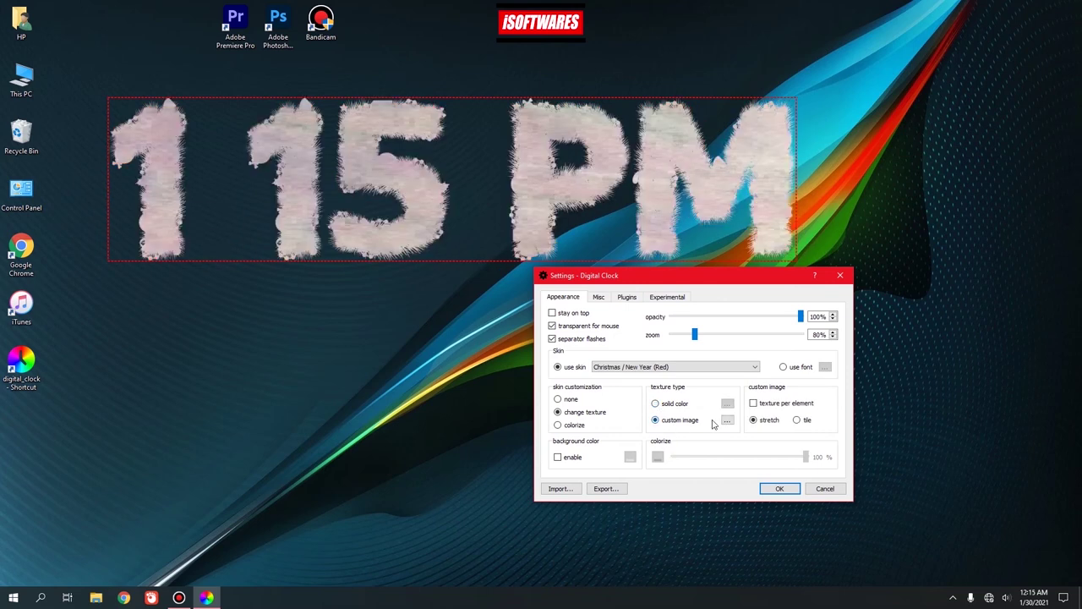
pyautogui.click(727, 419)
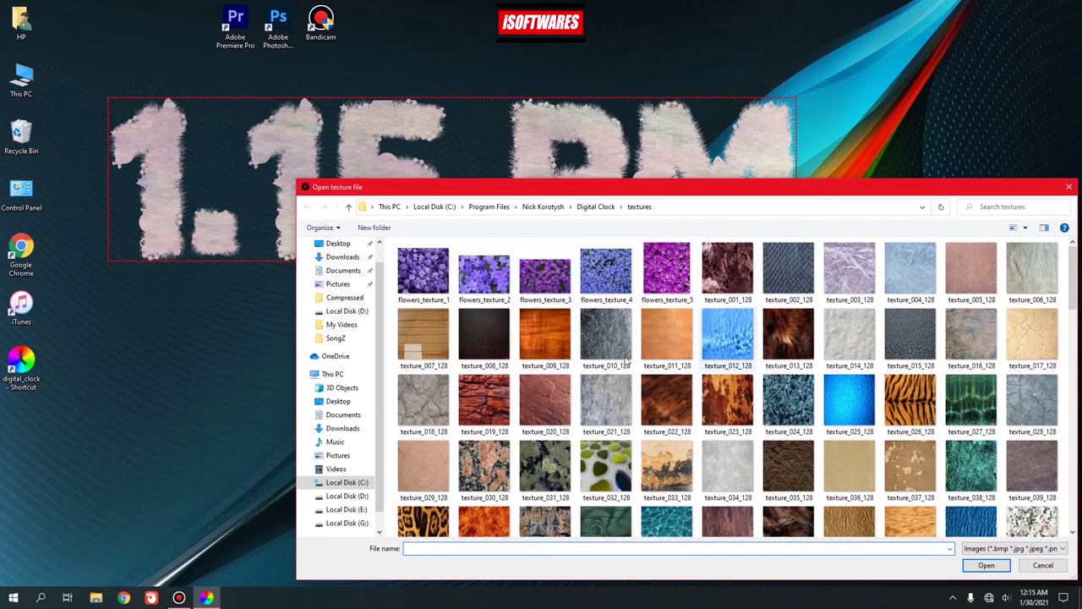
pyautogui.scroll(-15, 512, 297)
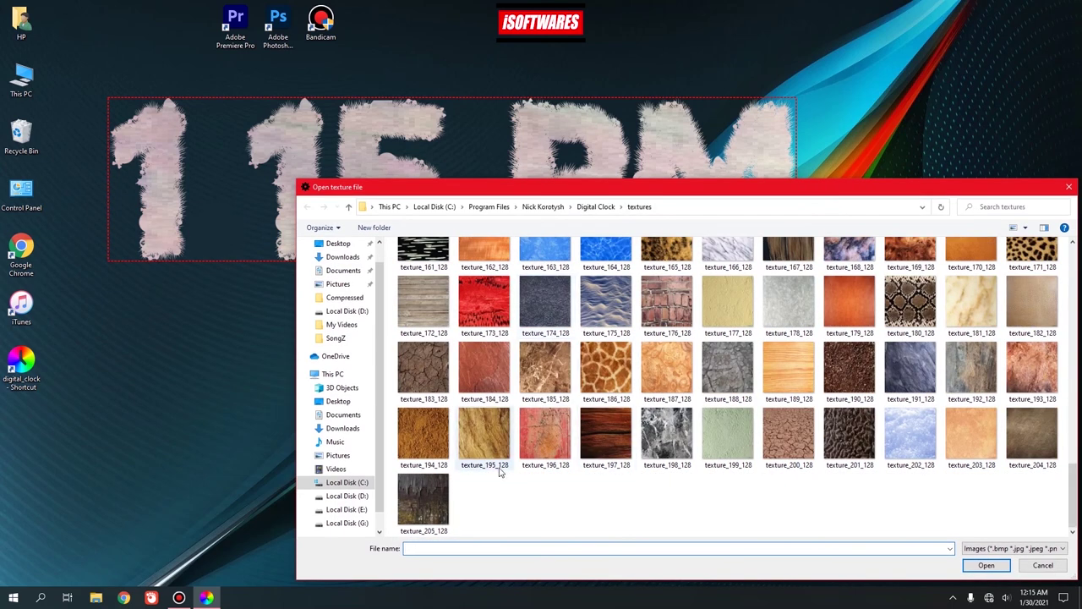
pyautogui.scroll(6, 837, 363)
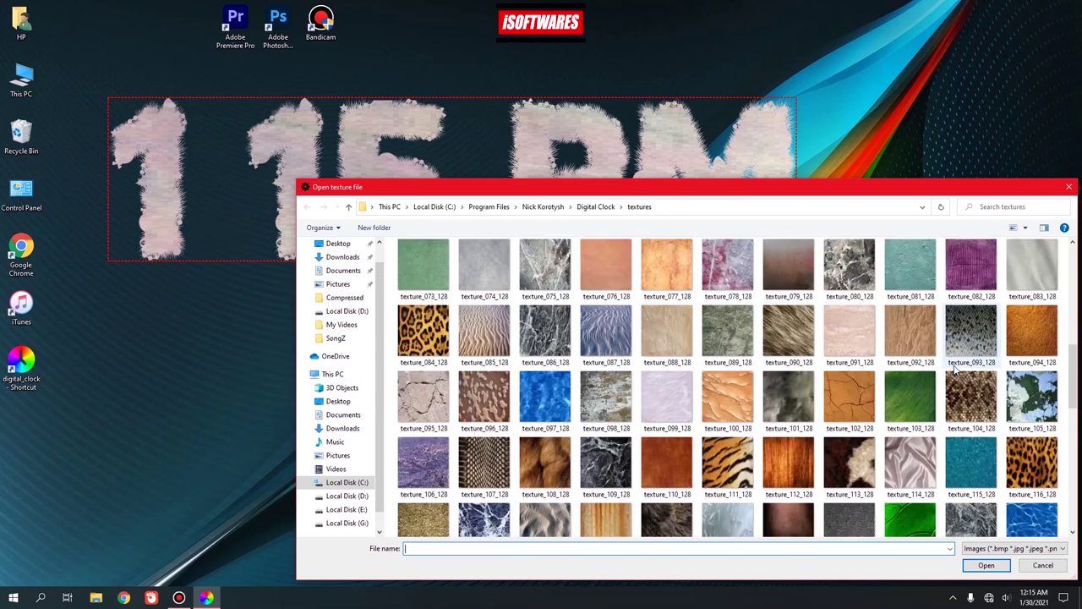
pyautogui.scroll(-6, 913, 388)
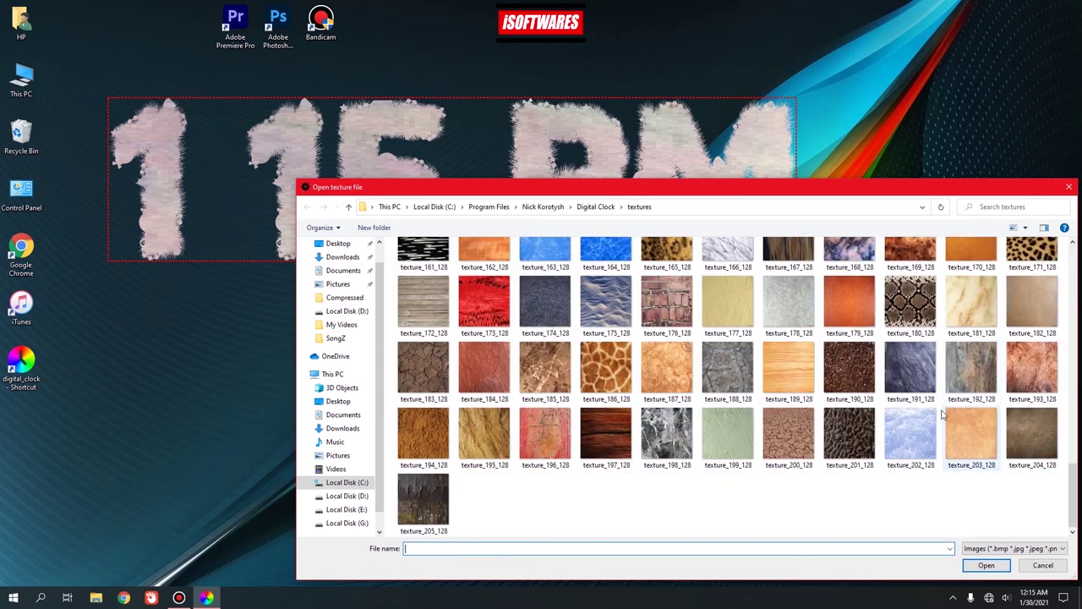
pyautogui.scroll(12, 938, 418)
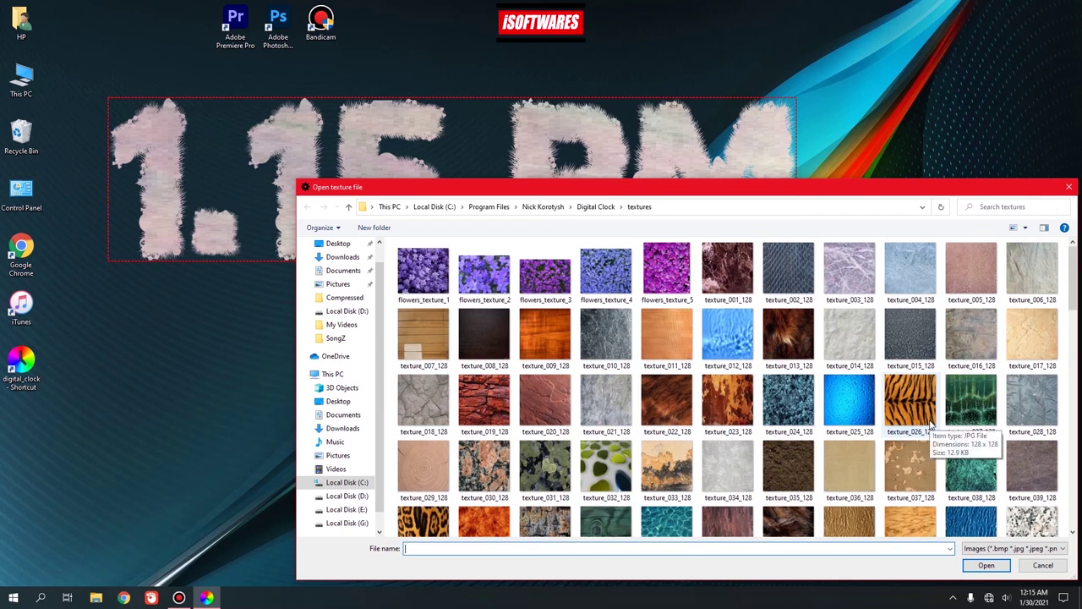
pyautogui.scroll(-9, 590, 417)
pyautogui.scroll(-4, 592, 417)
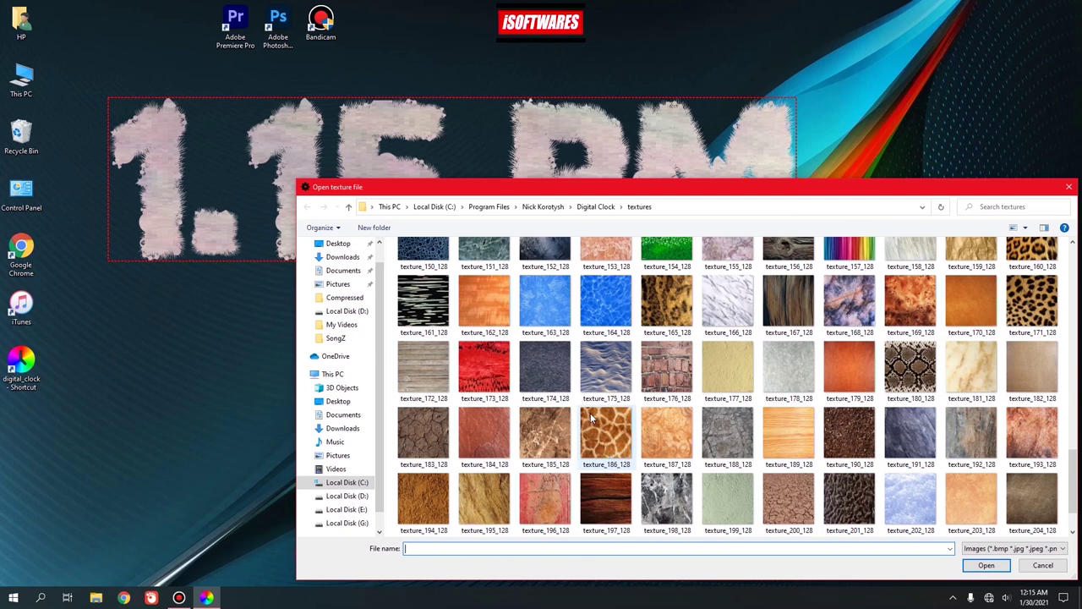
pyautogui.scroll(14, 609, 417)
pyautogui.scroll(-13, 619, 416)
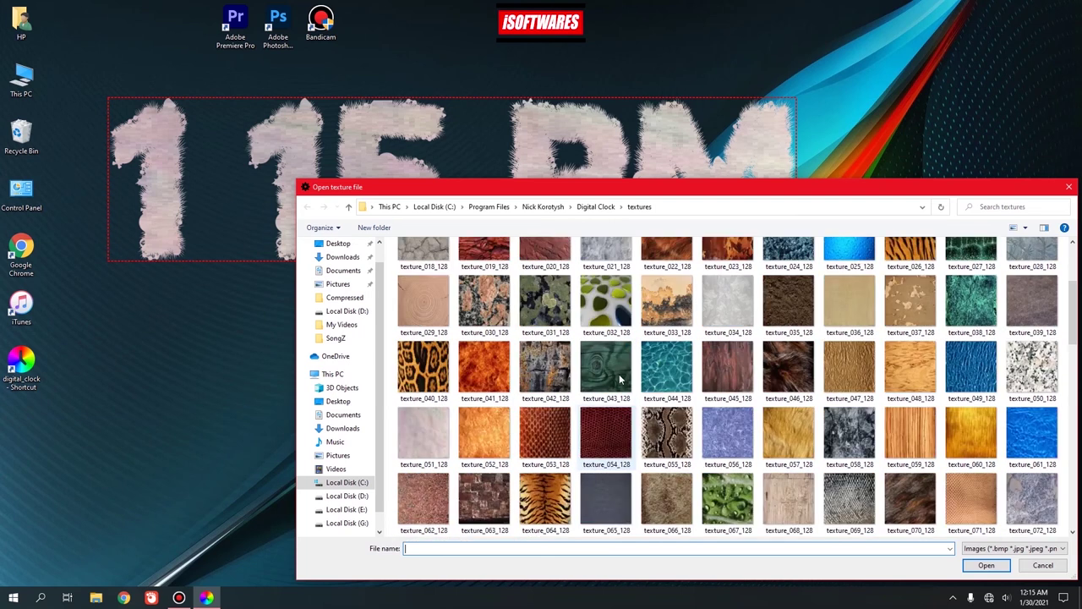
pyautogui.click(619, 364)
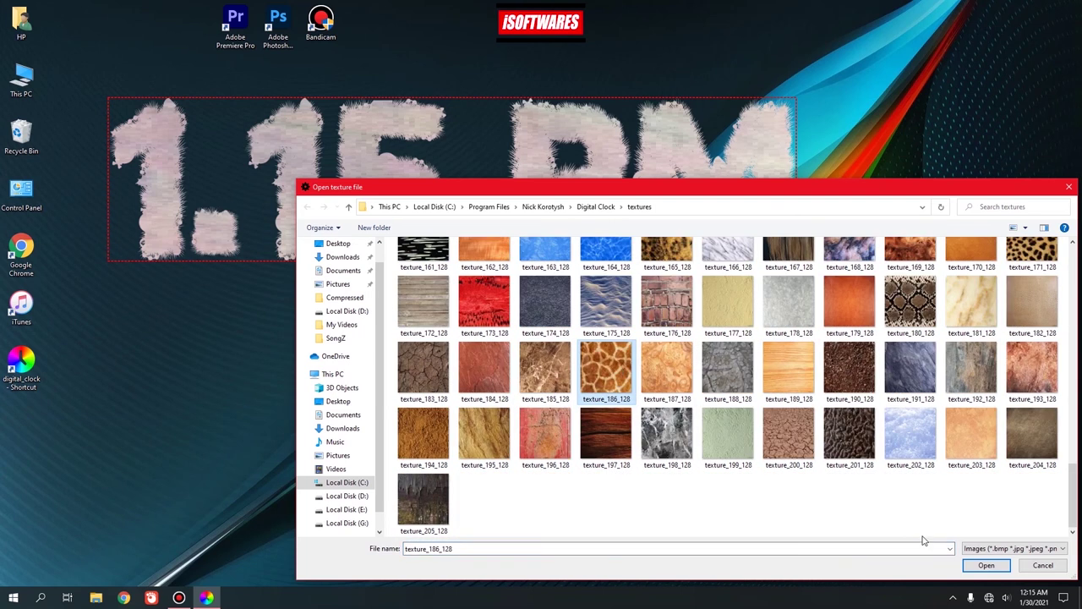
pyautogui.click(844, 311)
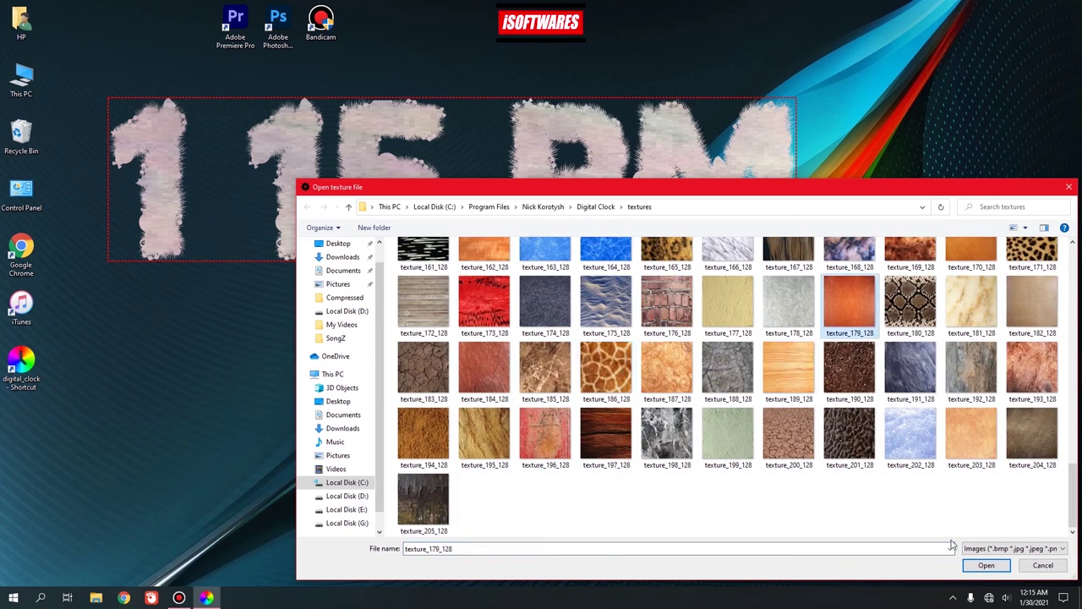
pyautogui.click(986, 565)
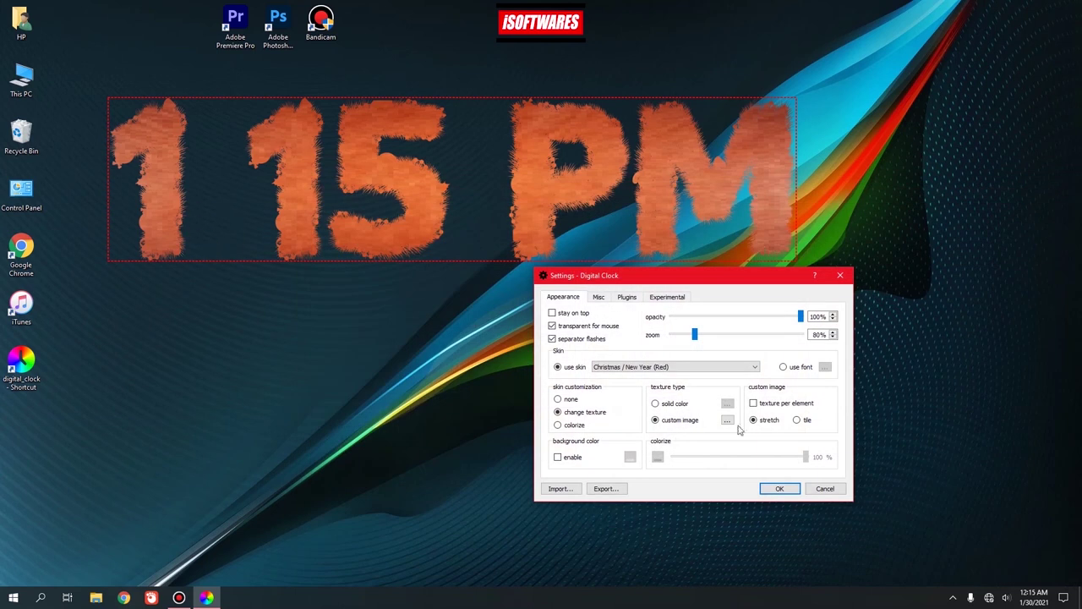
# Step: Set the clock's skin to Steel
pyautogui.click(701, 370)
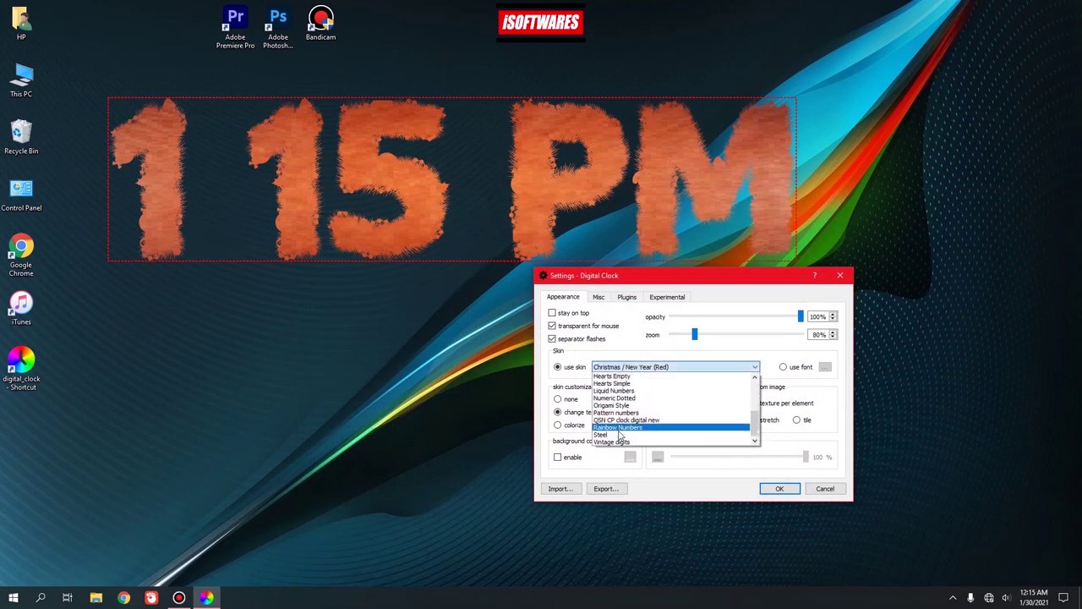
pyautogui.click(604, 434)
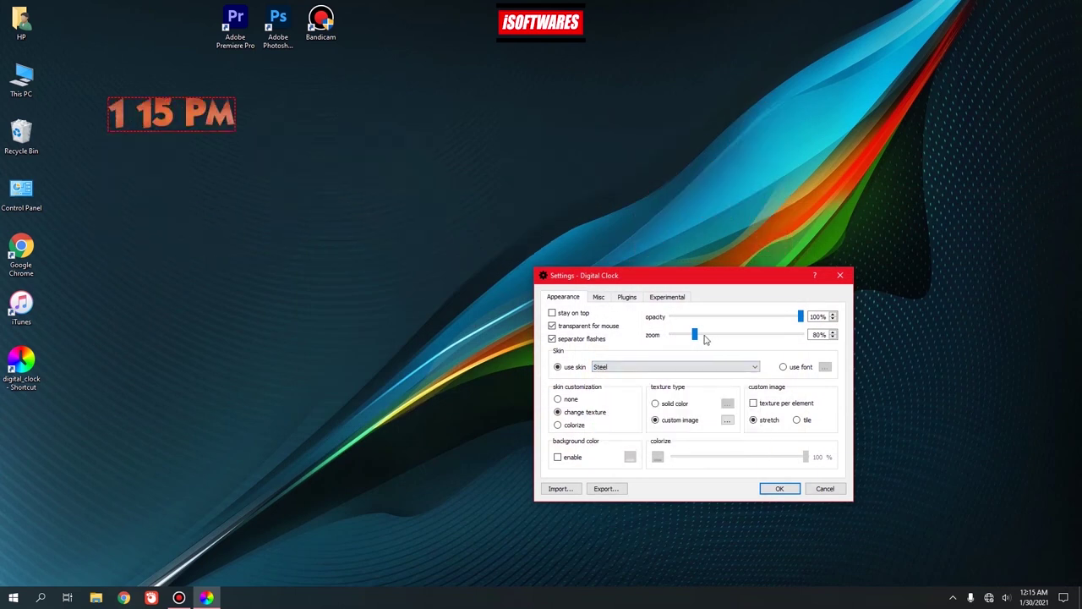
# Step: Set the clock's zoom to 264% and load texture_009_128 as its custom texture image
pyautogui.moveTo(706, 338); pyautogui.dragTo(755, 335)
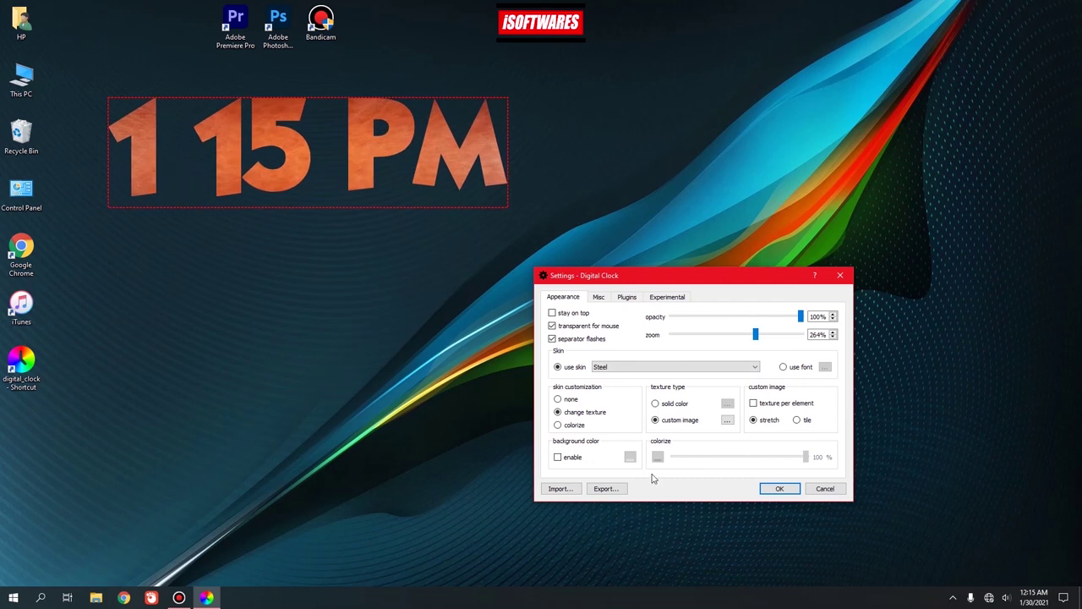
pyautogui.click(727, 420)
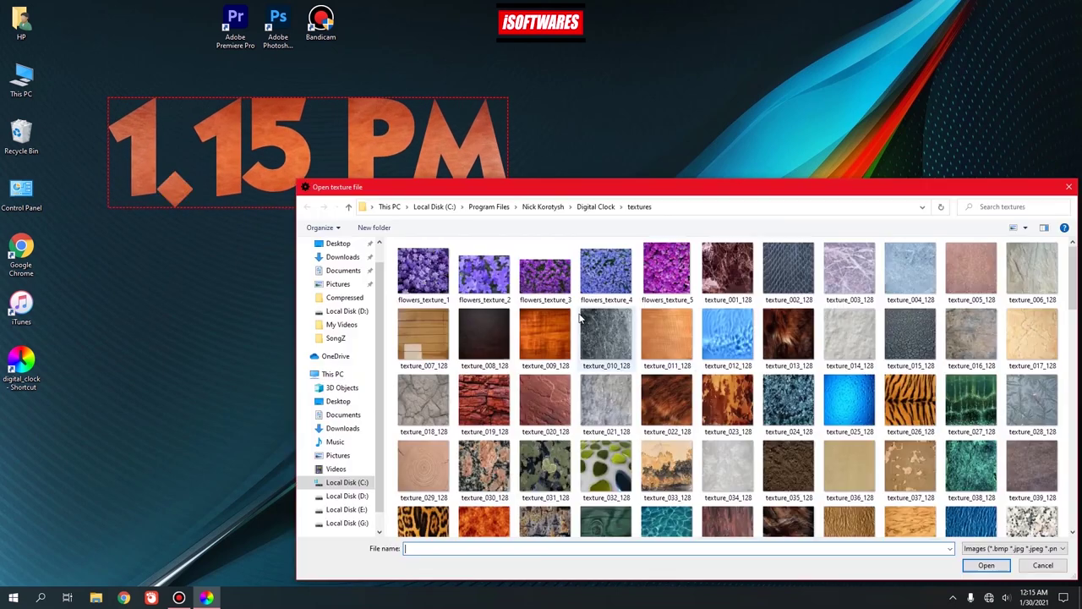
pyautogui.click(544, 336)
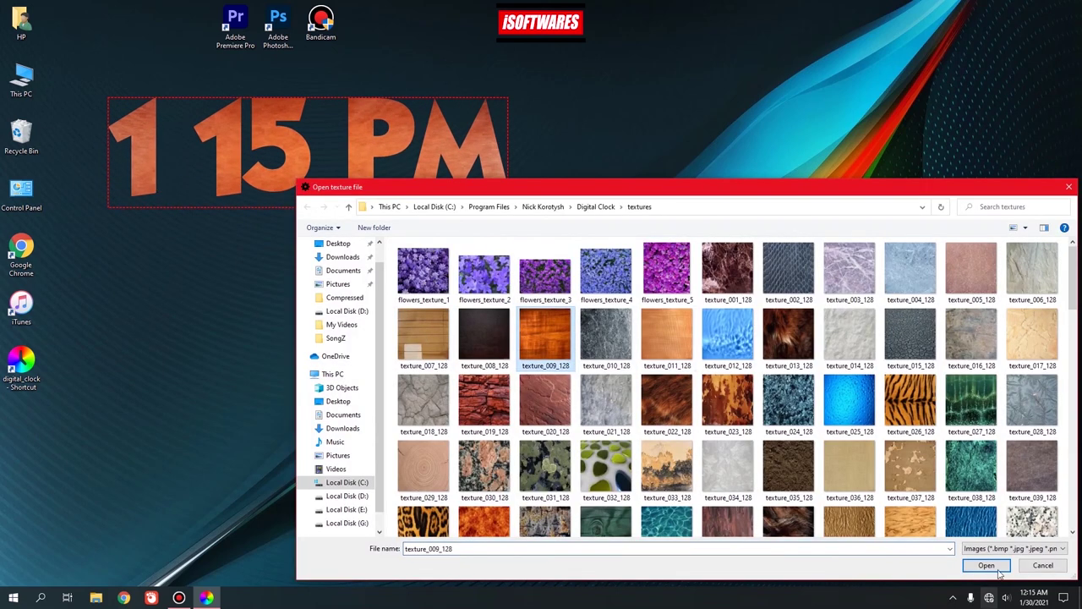
pyautogui.press('Return')
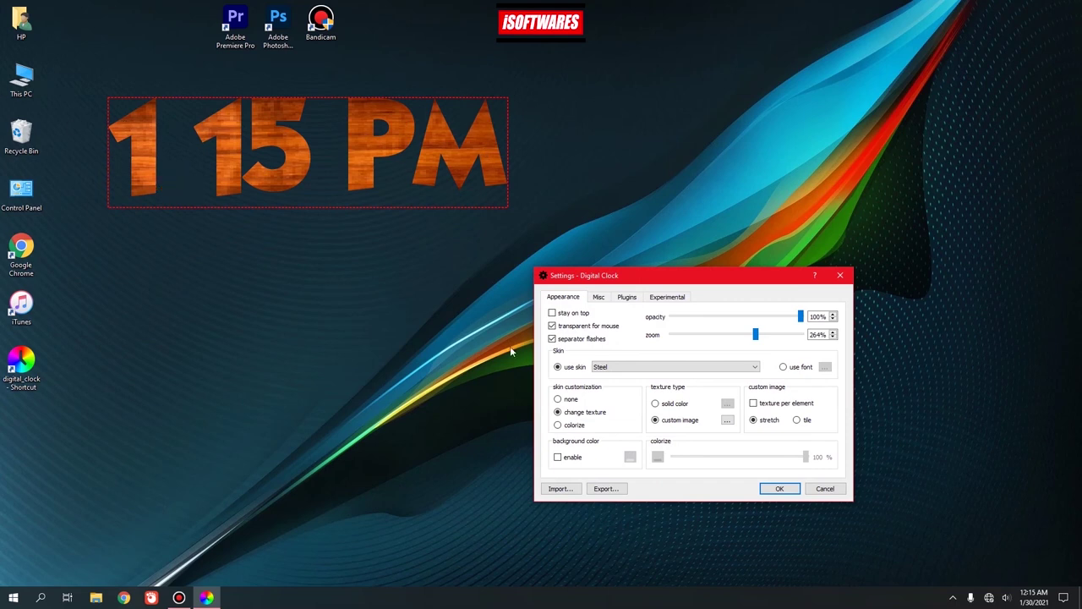
# Step: Compare the colorize and none skin customizations on the clock, and settle on colorize
pyautogui.click(558, 425)
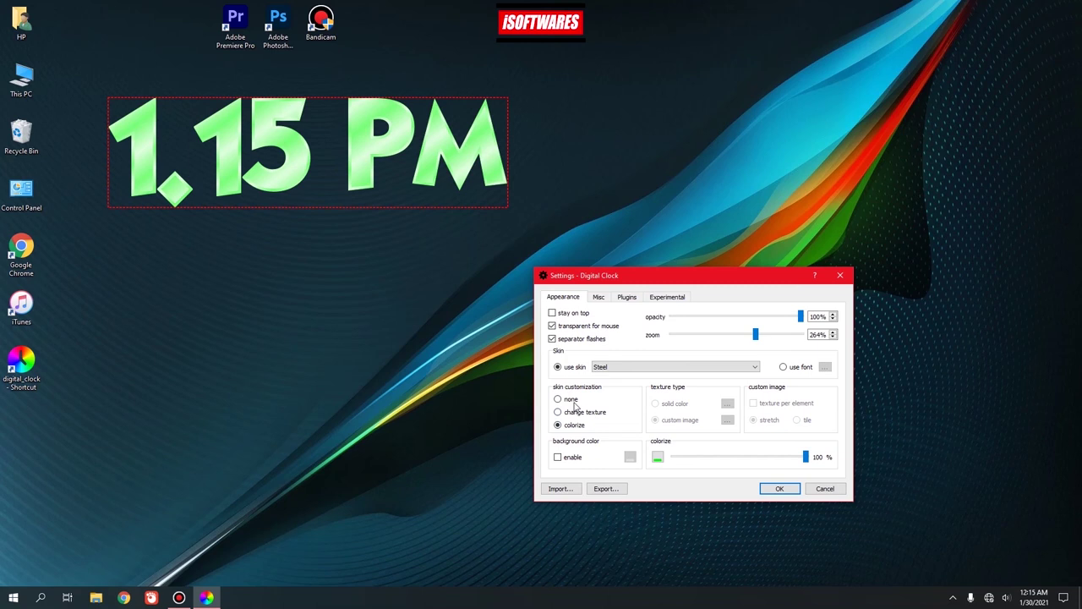
pyautogui.click(572, 400)
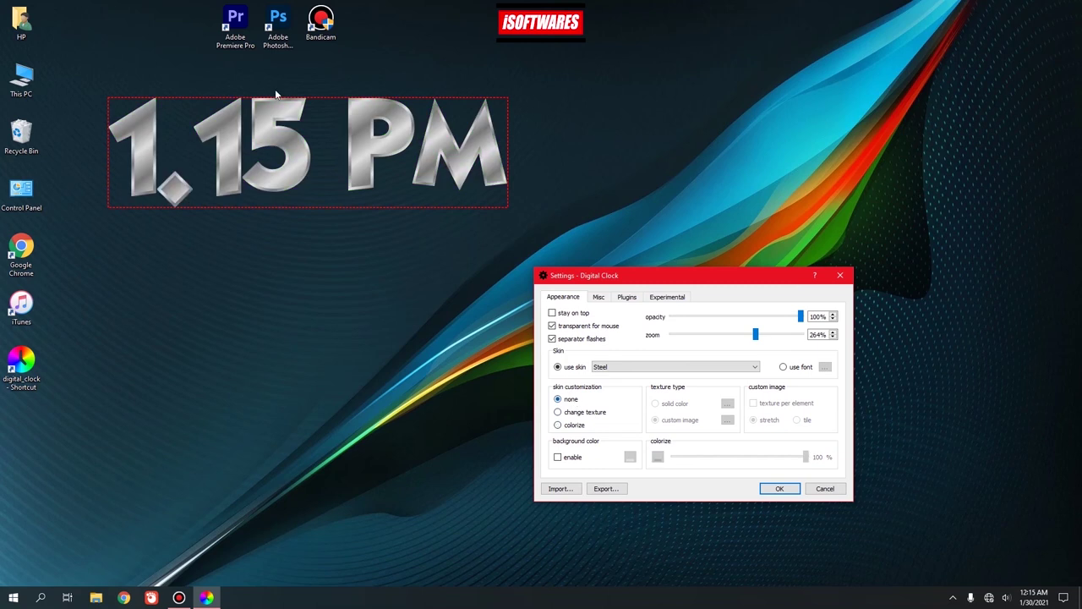
pyautogui.click(557, 425)
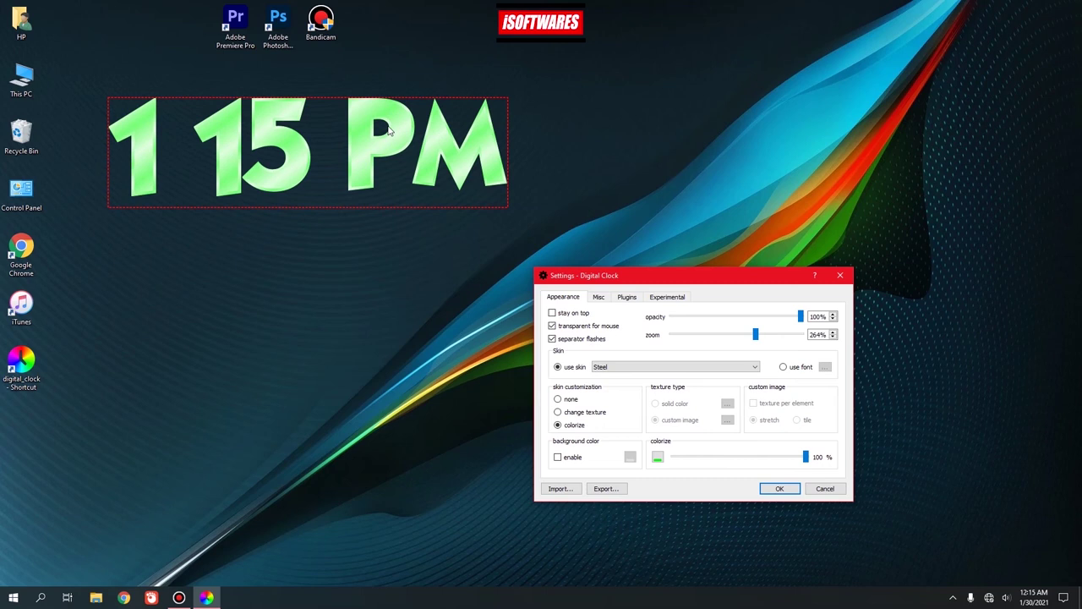
# Step: Try the Christmas / New Year (Red) skin and reduce the clock's zoom to 56%
pyautogui.click(633, 367)
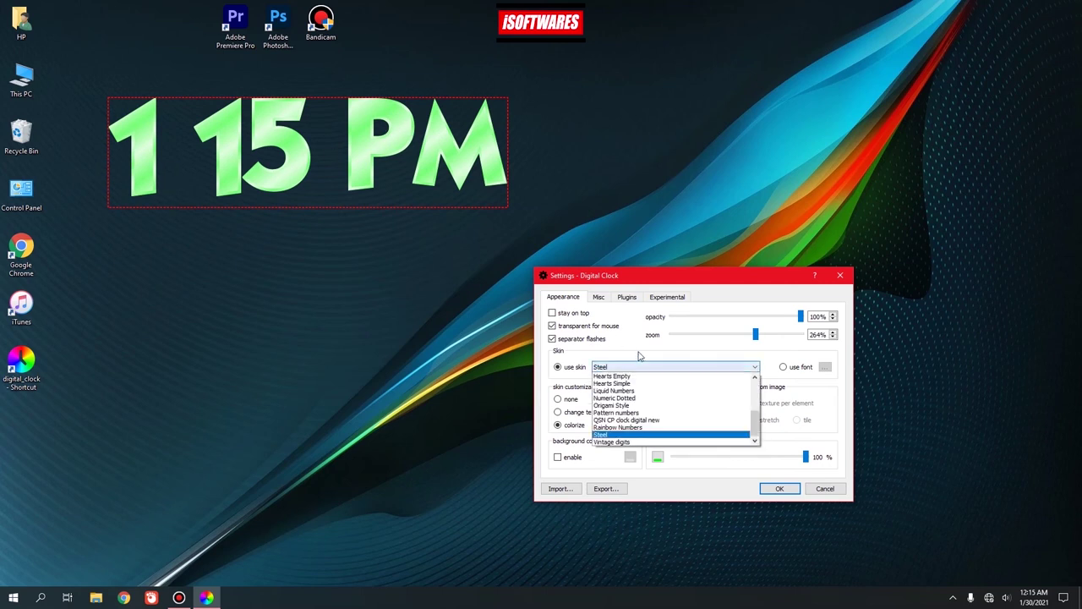
pyautogui.scroll(3, 640, 391)
pyautogui.click(640, 389)
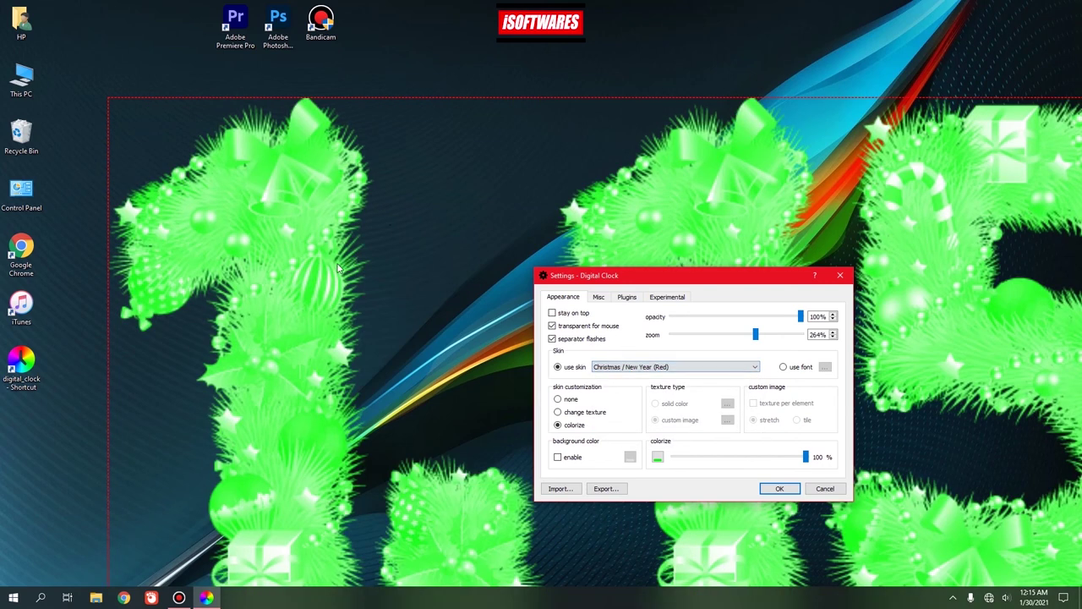
pyautogui.moveTo(754, 334); pyautogui.dragTo(688, 345)
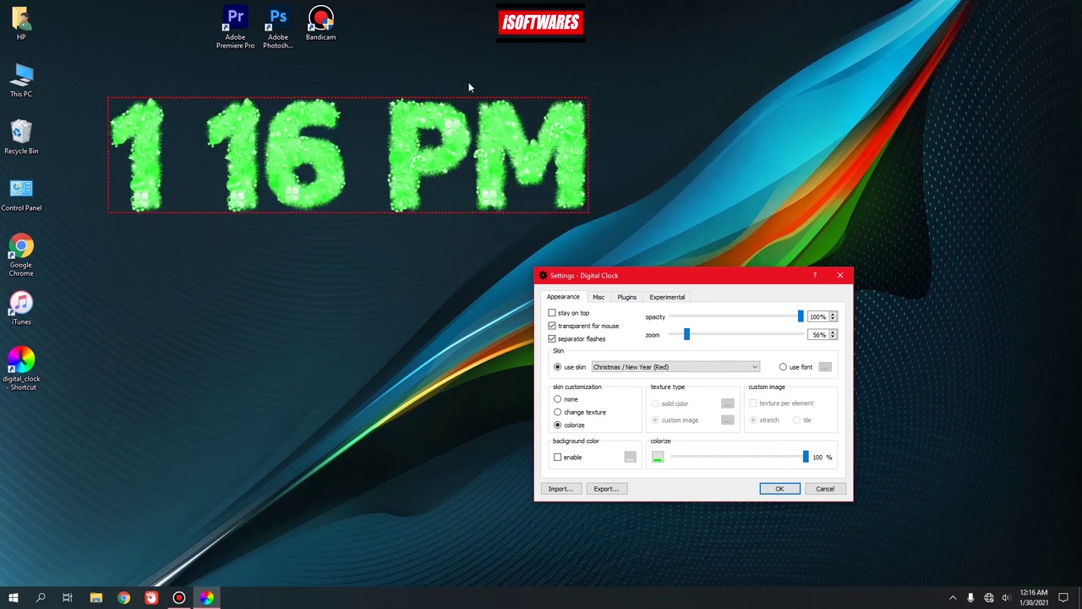
# Step: Try the Rainbow Numbers skin on the clock
pyautogui.click(672, 366)
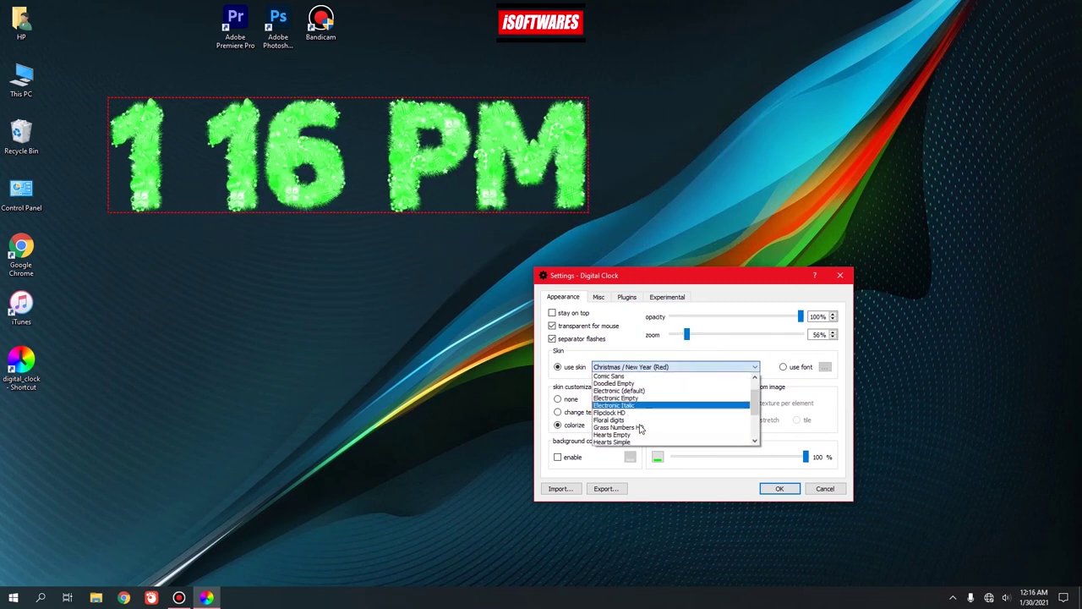
pyautogui.scroll(-3, 641, 422)
pyautogui.click(640, 427)
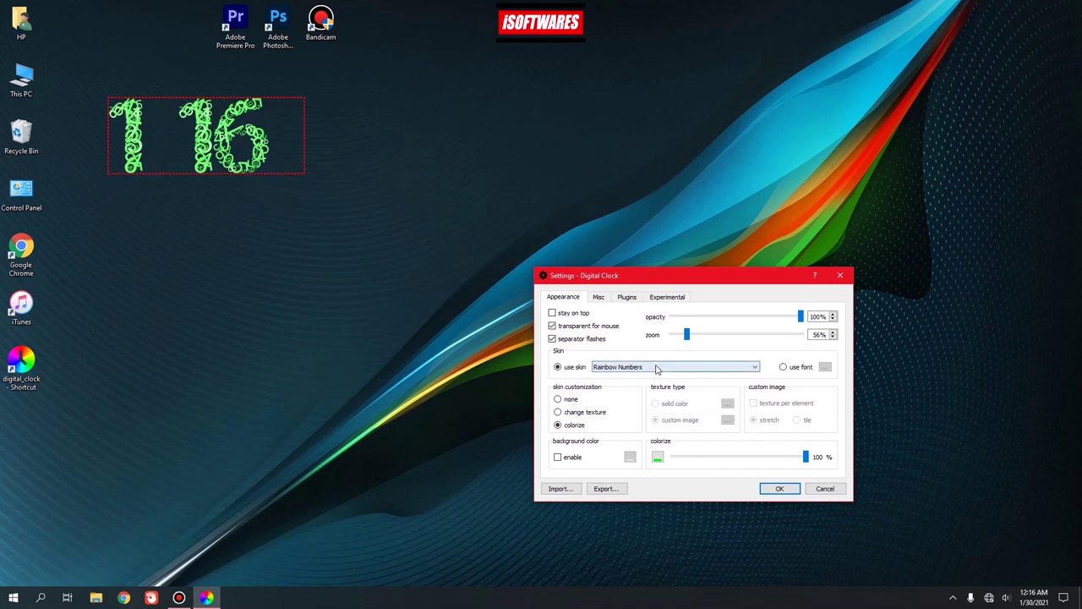
# Step: Set the clock's skin back to Steel and its zoom to 165%
pyautogui.click(724, 367)
pyautogui.click(718, 434)
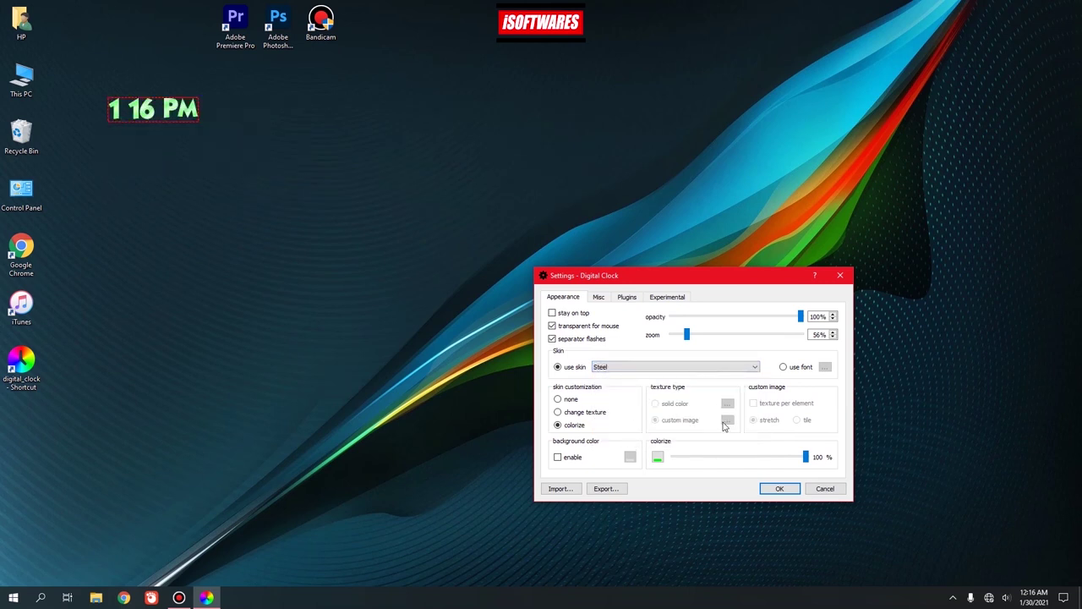
pyautogui.moveTo(689, 341); pyautogui.dragTo(727, 333)
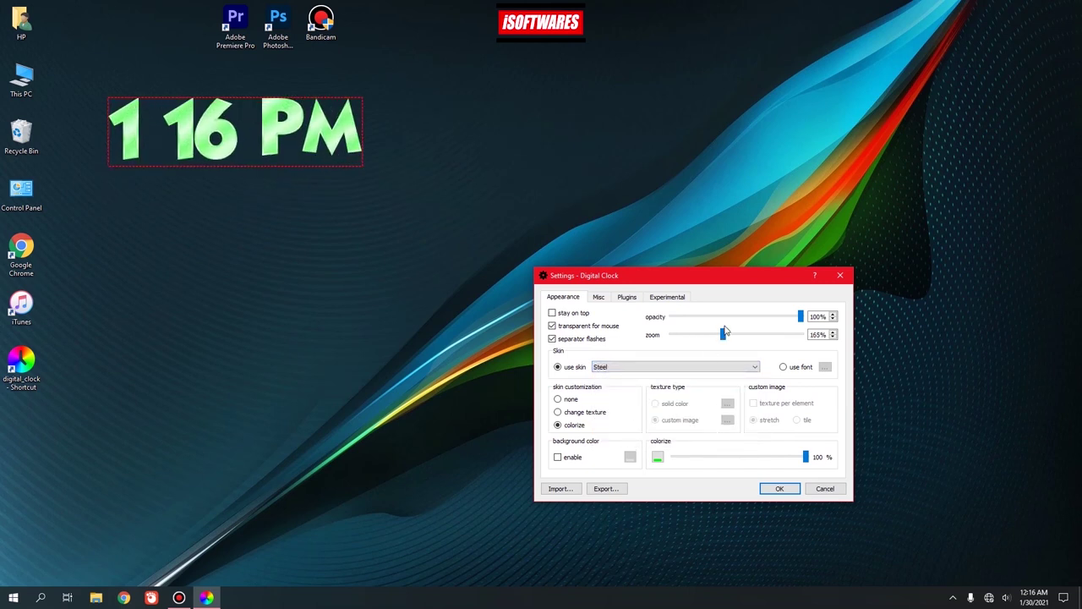
# Step: Change the colorize color to blue, #4955ff, with the colorize level at 100%
pyautogui.click(658, 457)
pyautogui.moveTo(698, 380); pyautogui.dragTo(728, 325)
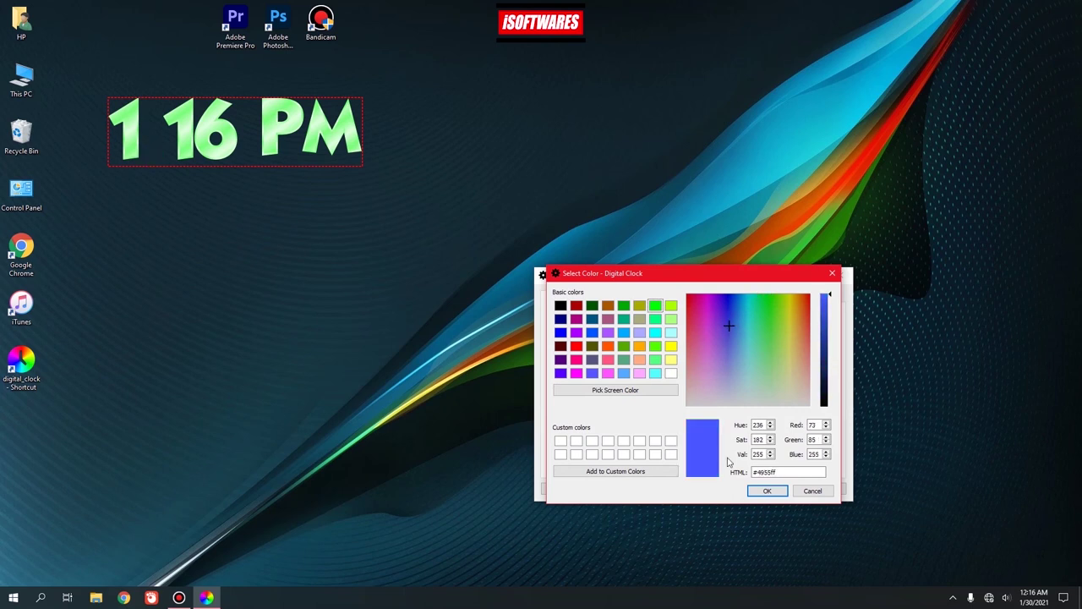
pyautogui.click(764, 490)
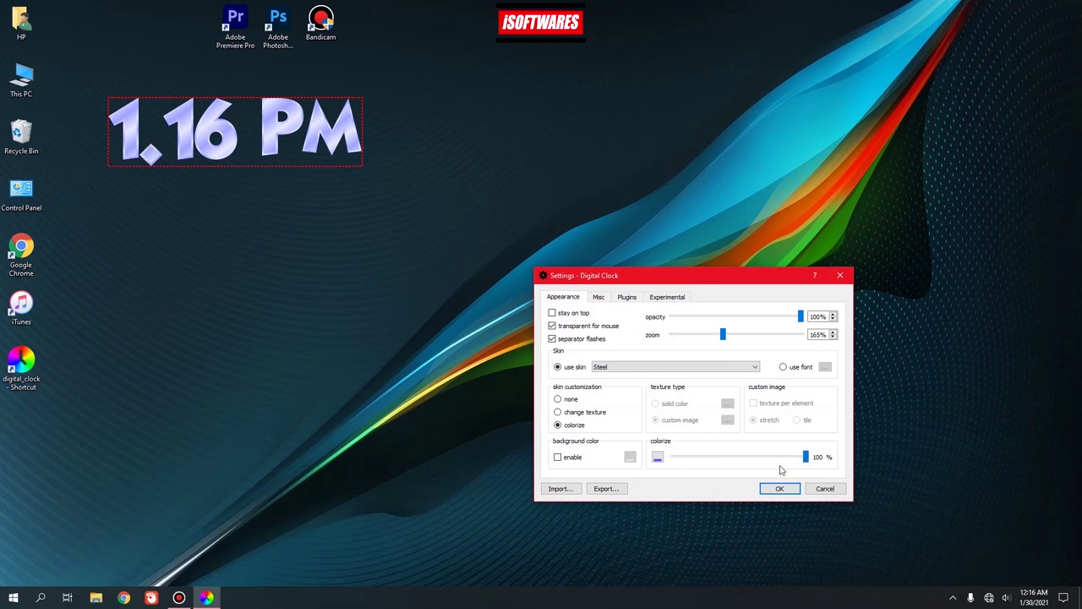
pyautogui.moveTo(804, 459); pyautogui.dragTo(870, 472)
# Step: Enable the clock's background color and set it to red, #ff0004
pyautogui.click(559, 459)
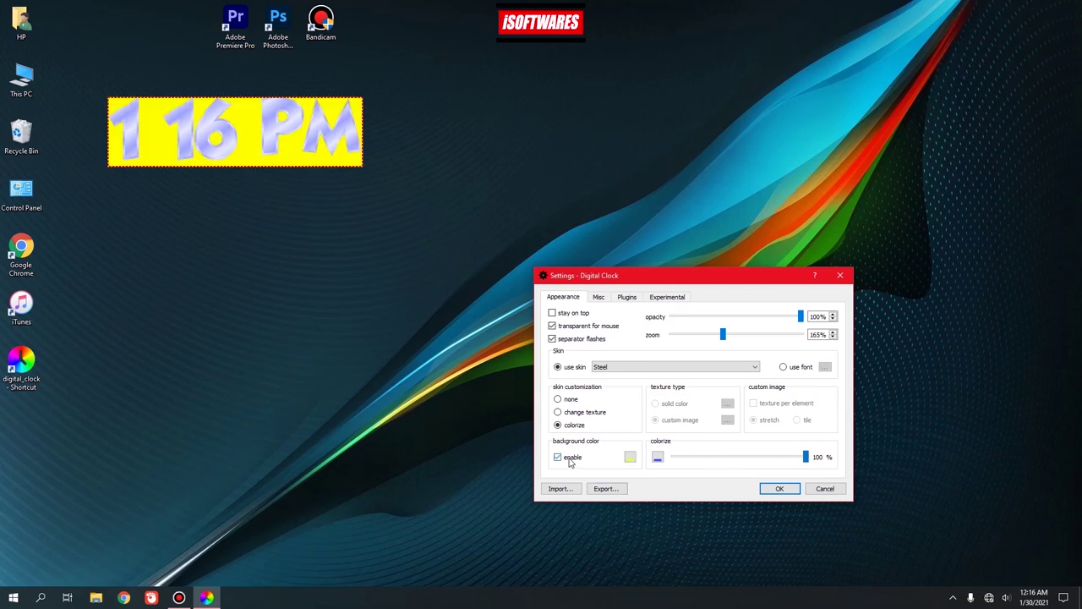
pyautogui.click(629, 458)
pyautogui.moveTo(688, 314); pyautogui.dragTo(687, 288)
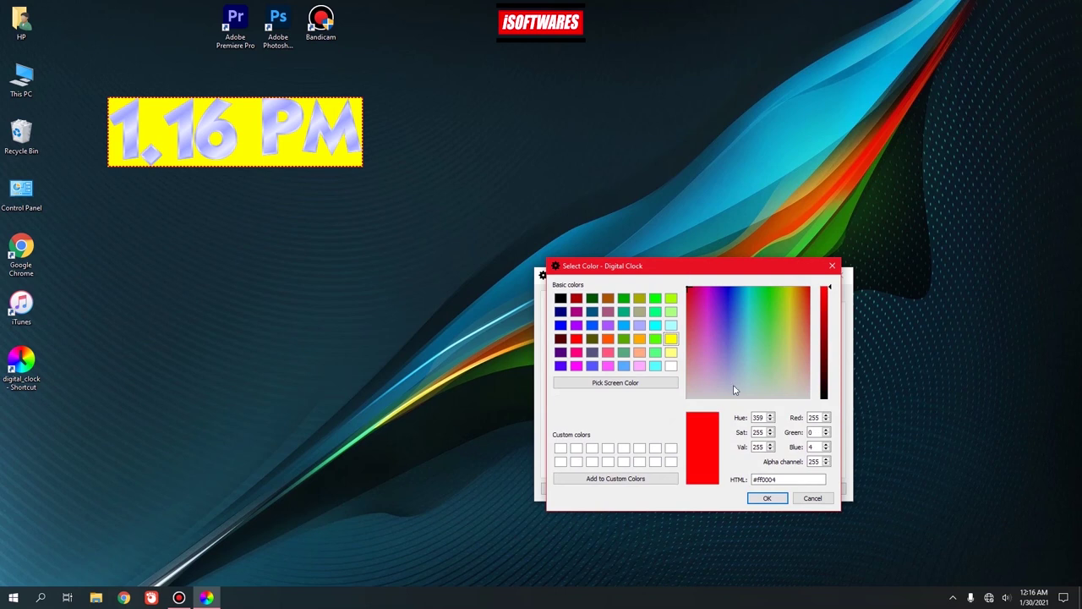
pyautogui.click(769, 498)
# Step: Change the clock's background color to bright blue
pyautogui.click(629, 457)
pyautogui.moveTo(732, 392); pyautogui.dragTo(731, 288)
pyautogui.click(765, 498)
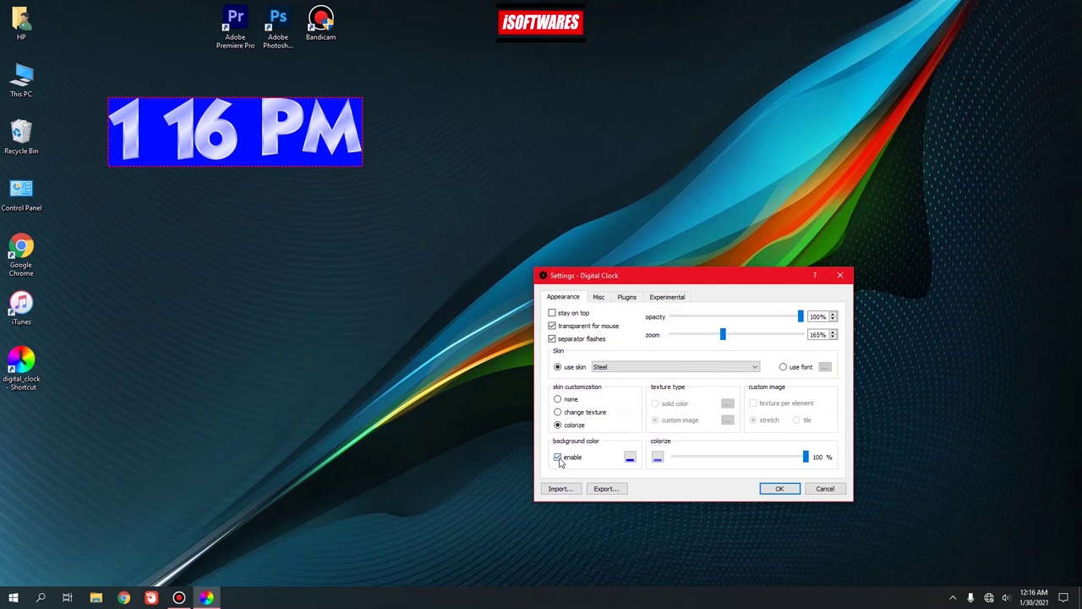
# Step: Switch the clock's time format to custom and apply the h:mm format
pyautogui.click(597, 297)
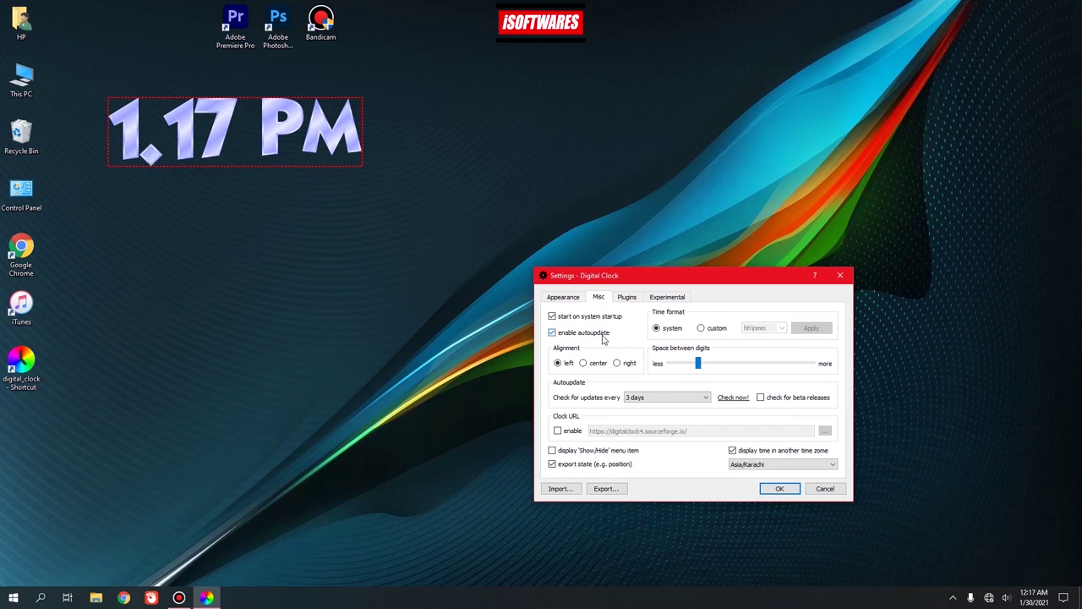
pyautogui.click(700, 328)
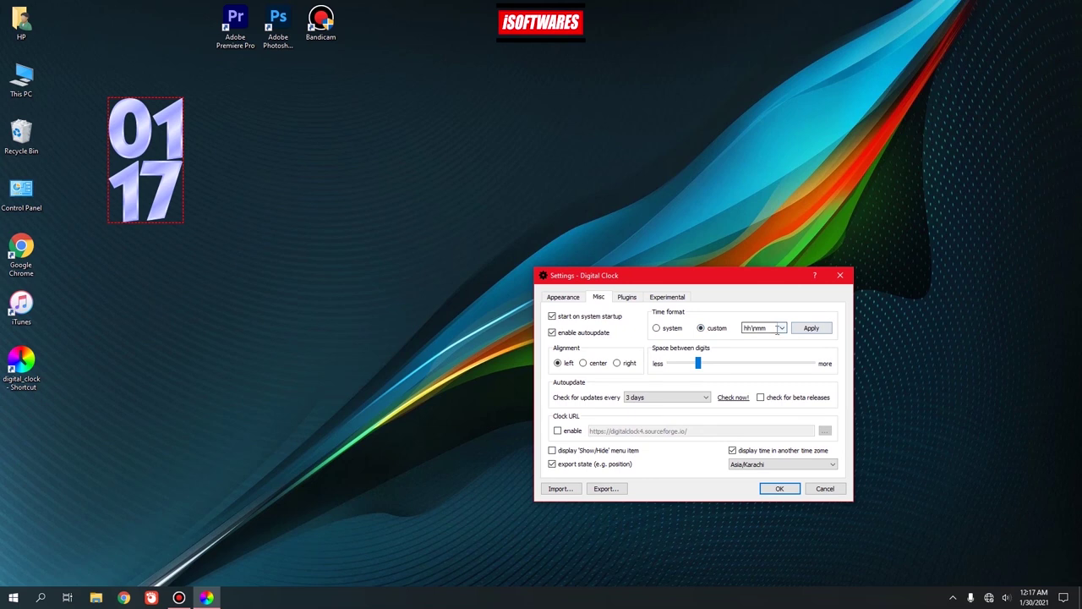
pyautogui.click(784, 329)
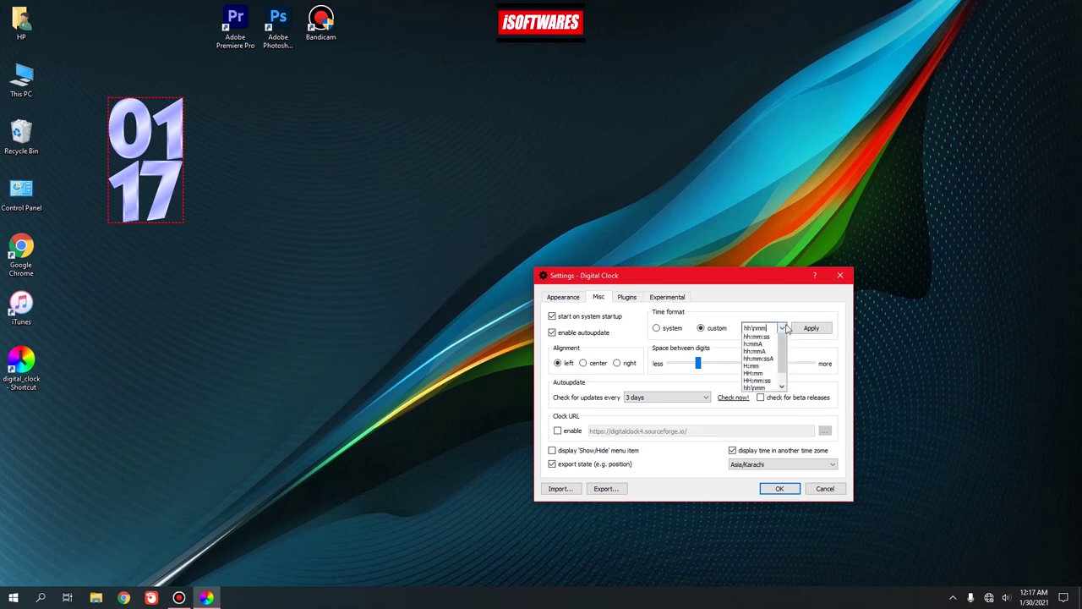
pyautogui.click(762, 327)
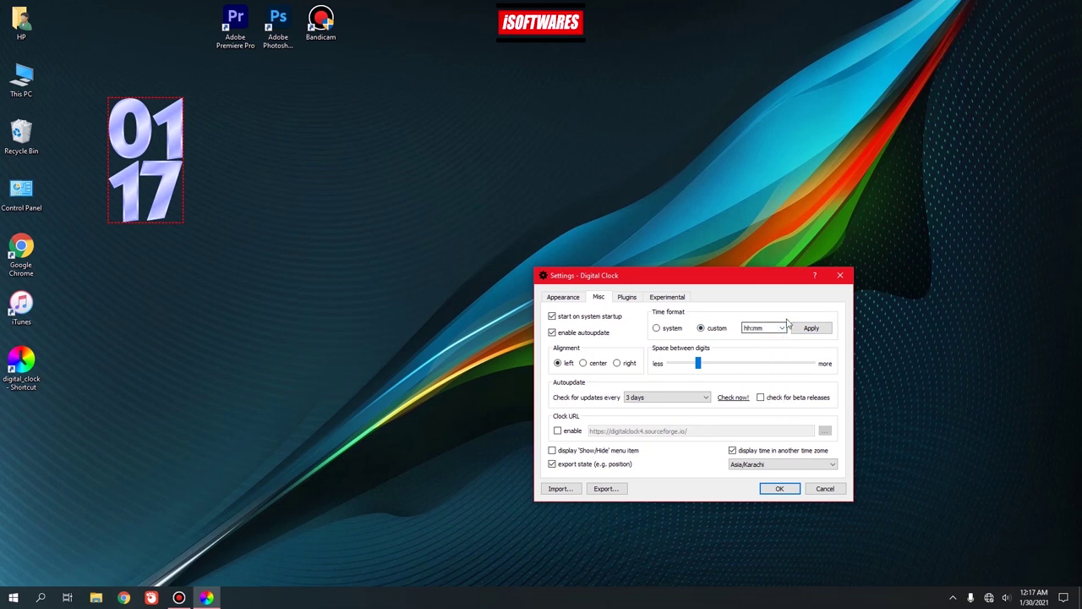
pyautogui.click(783, 327)
pyautogui.click(774, 337)
pyautogui.click(809, 329)
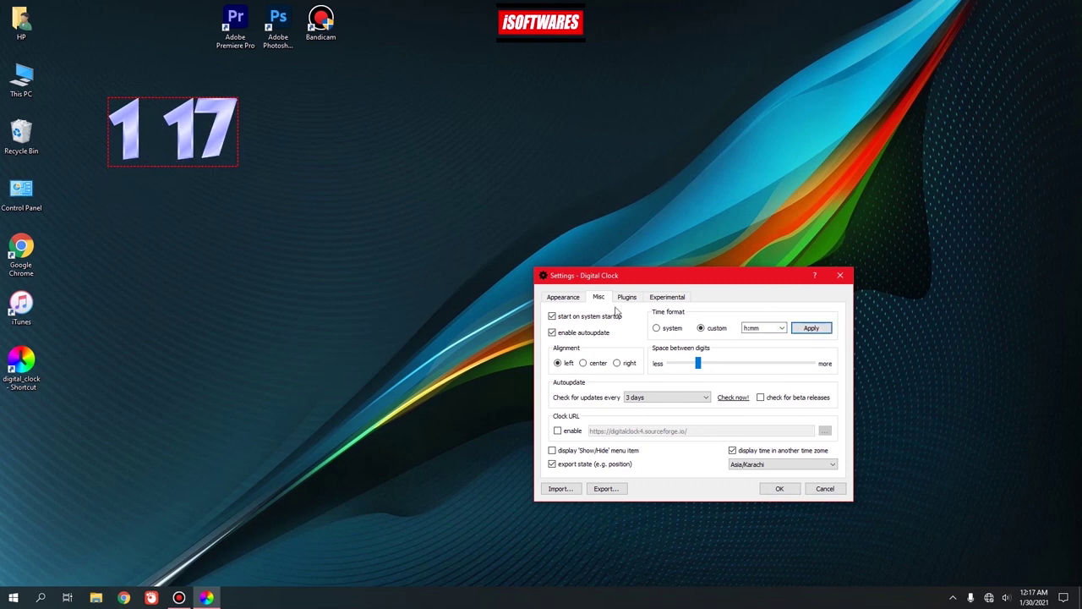
# Step: Try the custom time format h:mmA on the clock, and return to the system time format
pyautogui.click(781, 328)
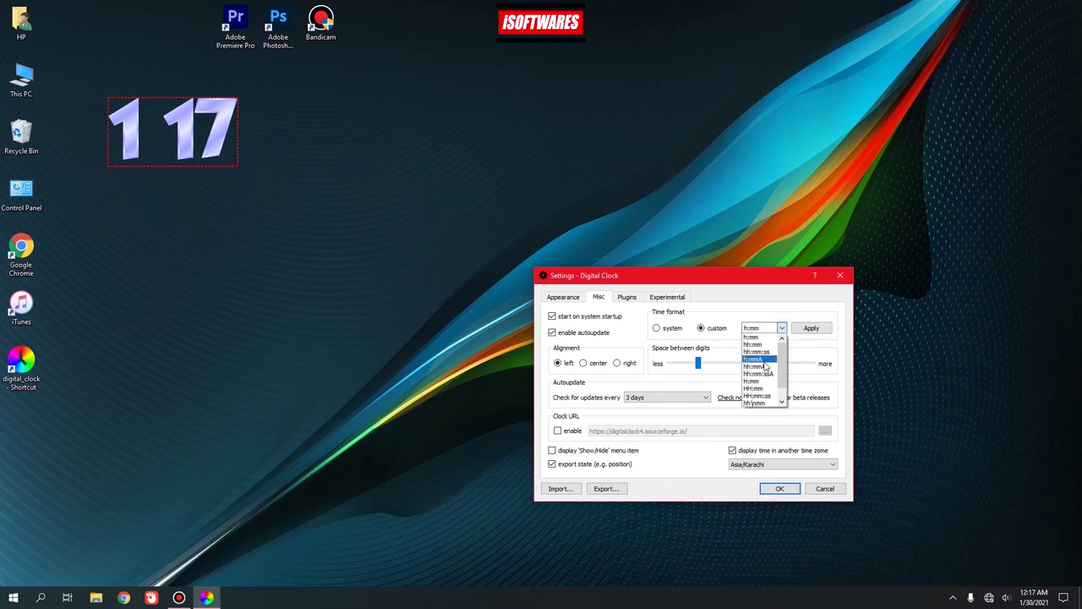
pyautogui.click(764, 360)
pyautogui.click(808, 331)
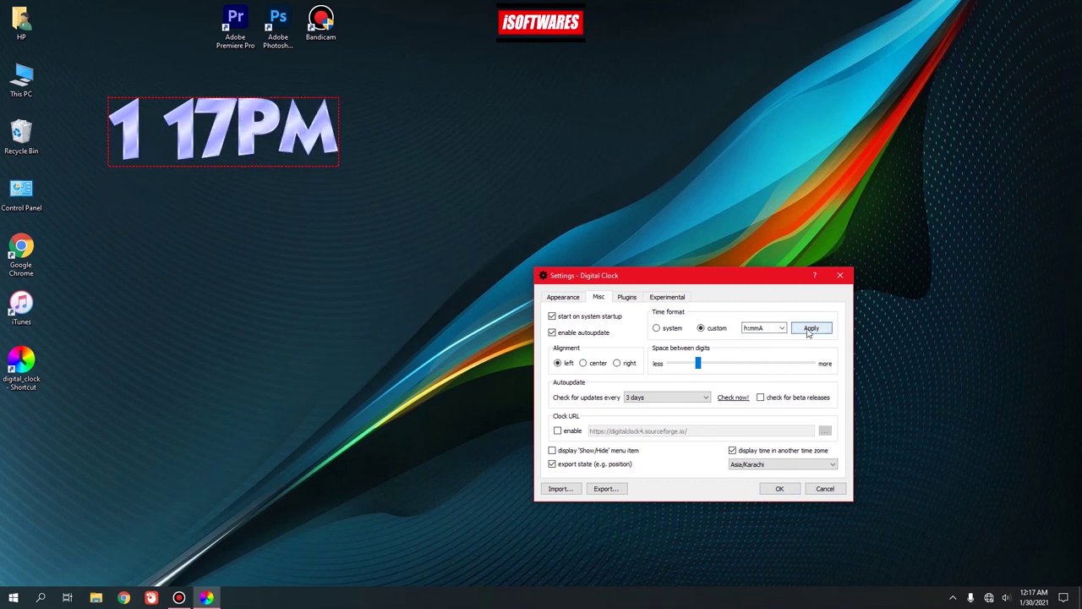
pyautogui.click(781, 328)
pyautogui.click(659, 332)
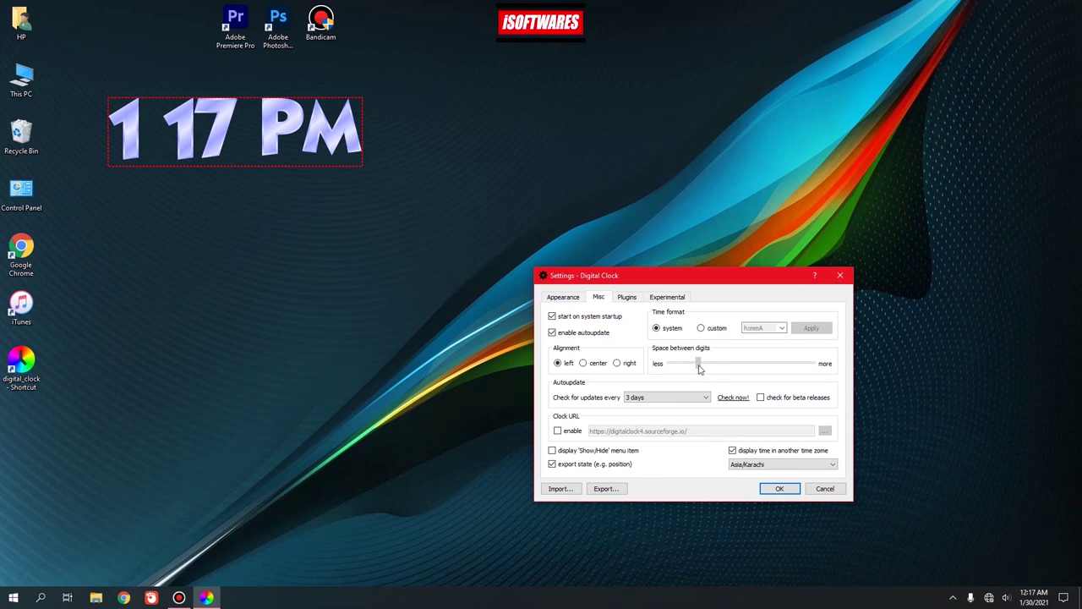
# Step: Try the minimum space between digits, widen it to a moderate spacing, and set the update check interval to 1 week
pyautogui.moveTo(699, 369); pyautogui.dragTo(671, 381)
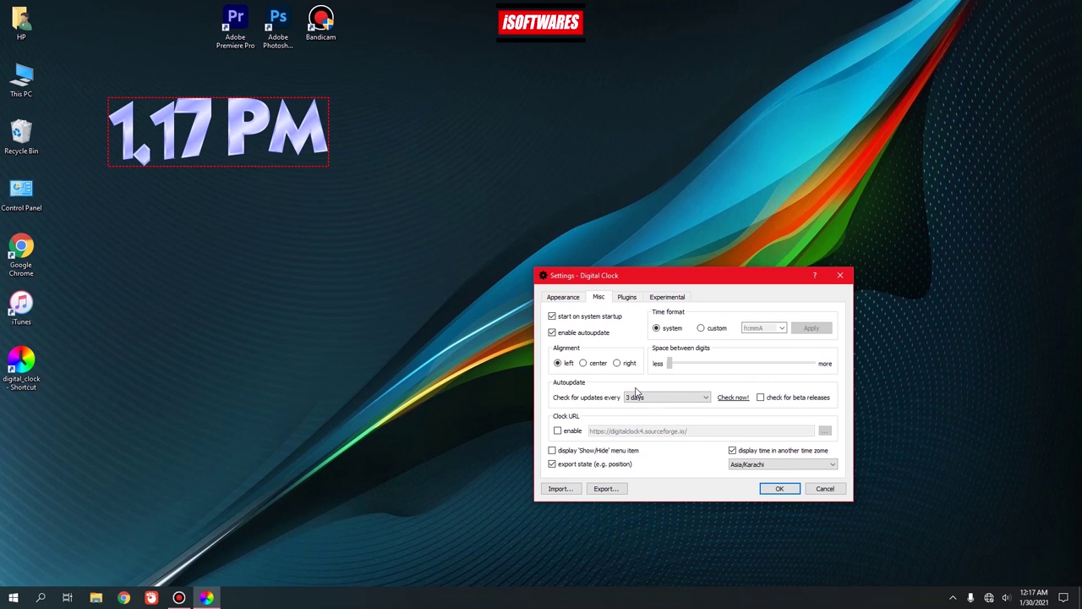
pyautogui.moveTo(664, 383); pyautogui.dragTo(701, 383)
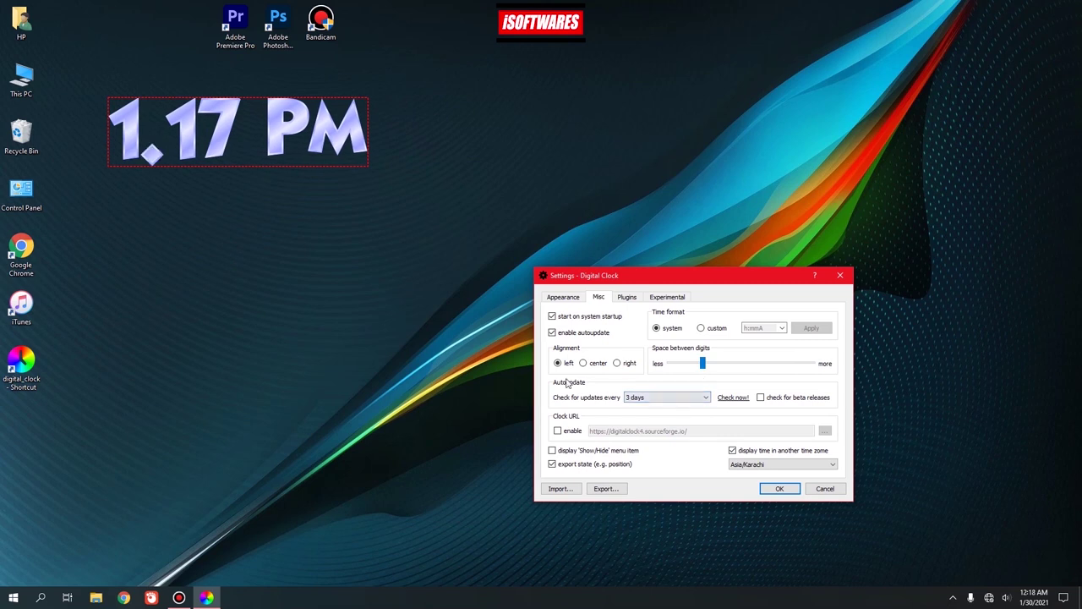
pyautogui.click(655, 397)
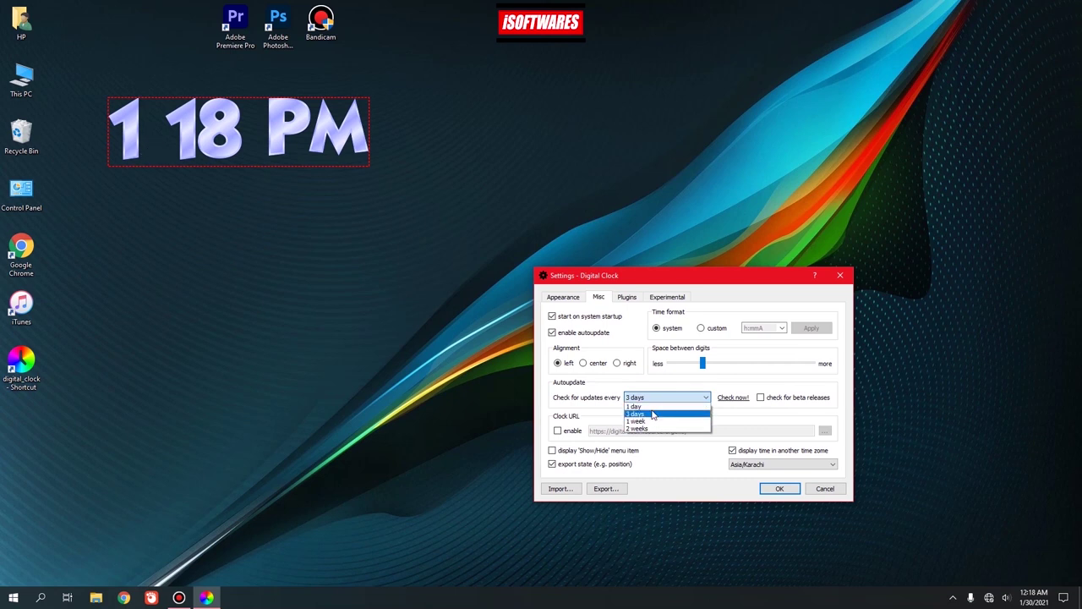
pyautogui.click(656, 420)
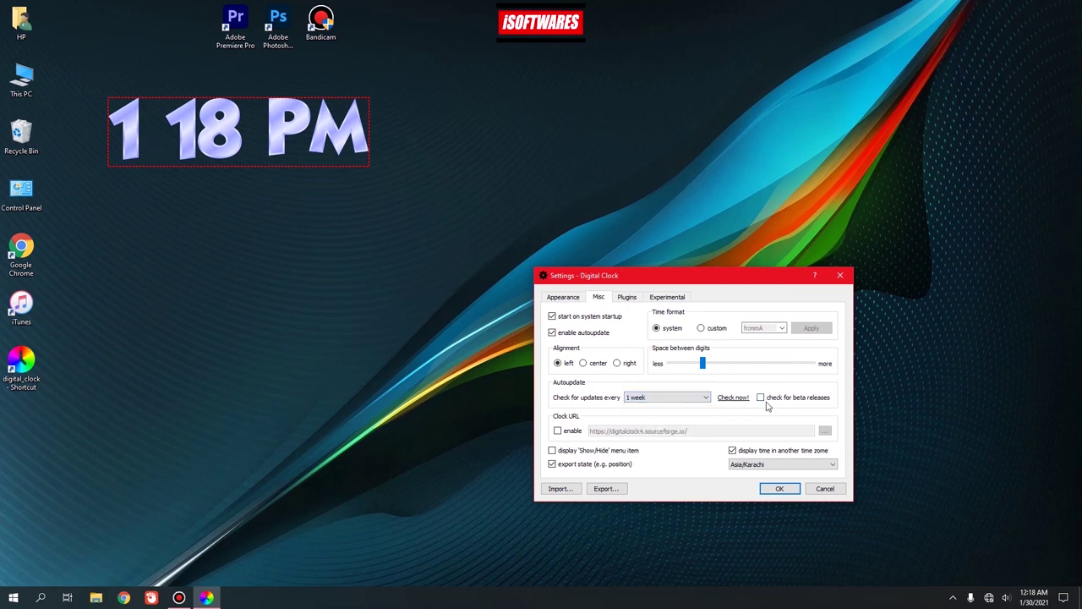
# Step: Enable the clock URL, and open its file browser and close it without choosing a file
pyautogui.click(571, 433)
pyautogui.click(824, 432)
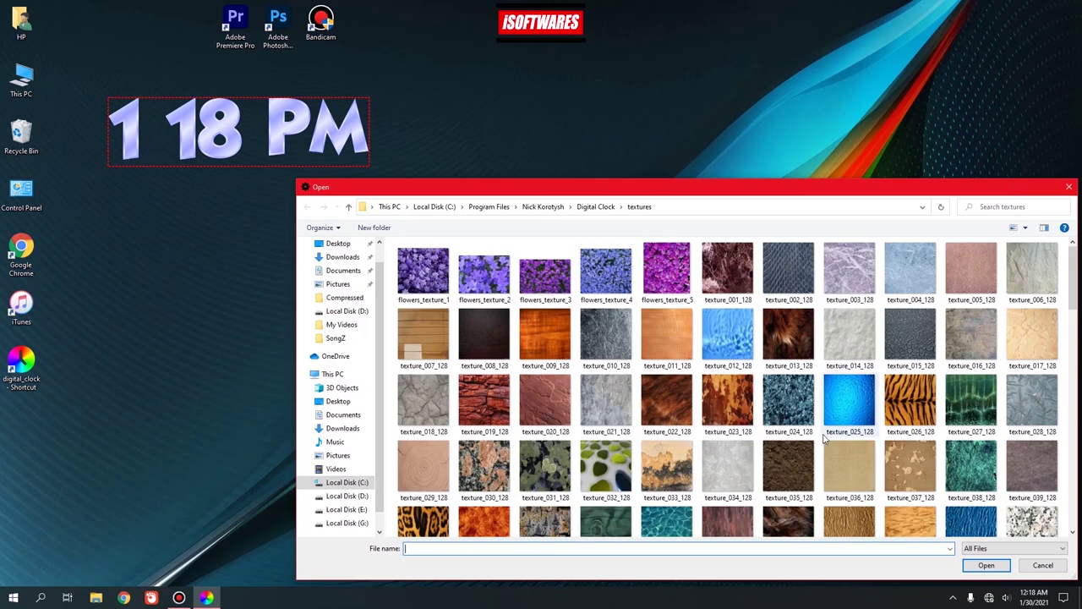
pyautogui.click(1066, 183)
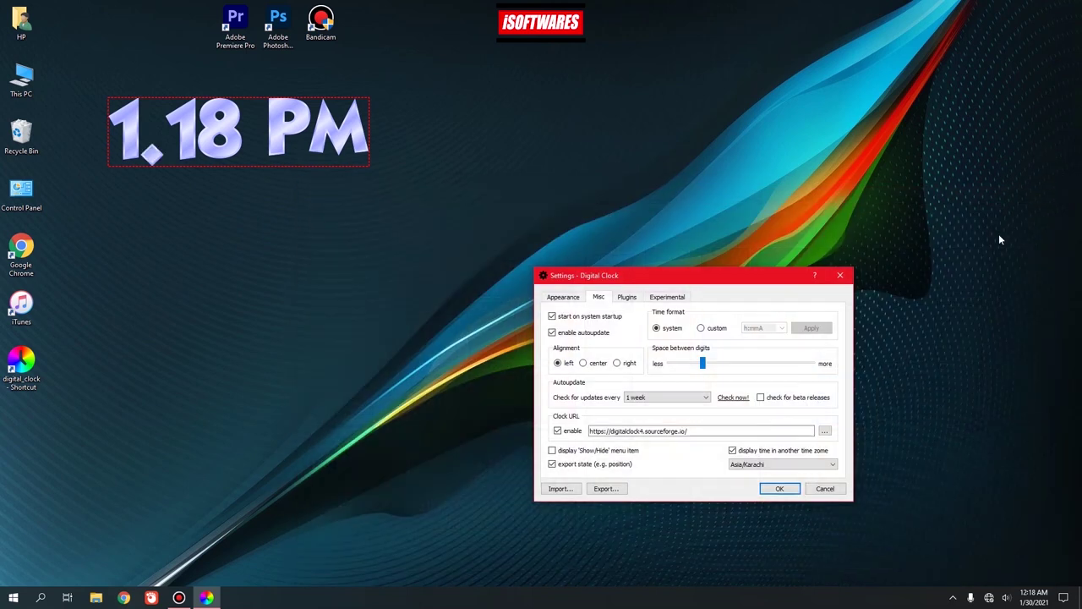
# Step: Select the whole web address in the clock URL field, and disable the clock URL
pyautogui.click(730, 430)
pyautogui.moveTo(700, 430); pyautogui.dragTo(586, 430)
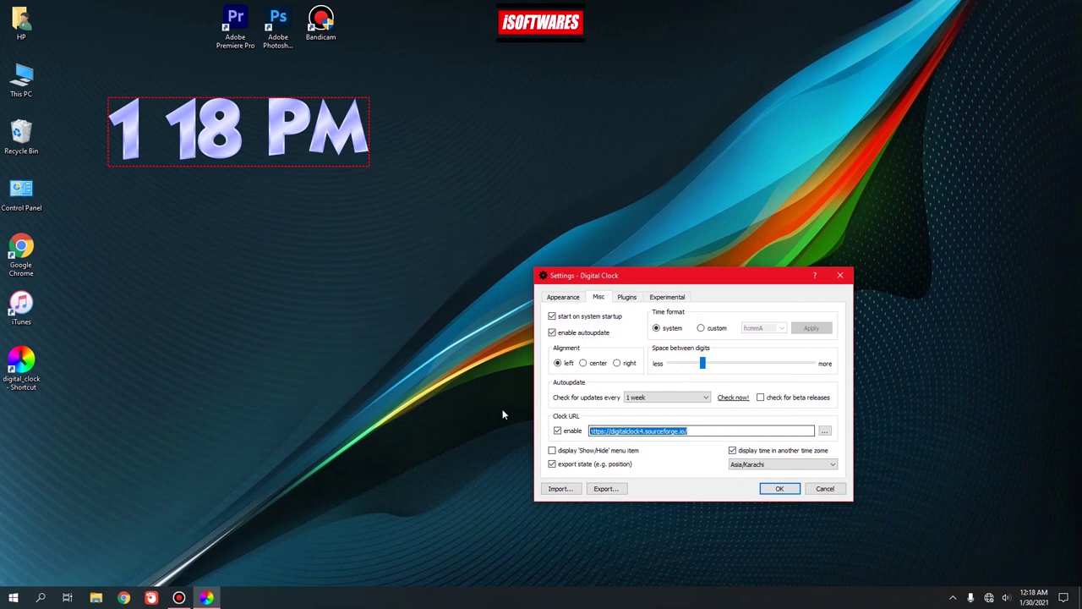
pyautogui.rightClick(611, 432)
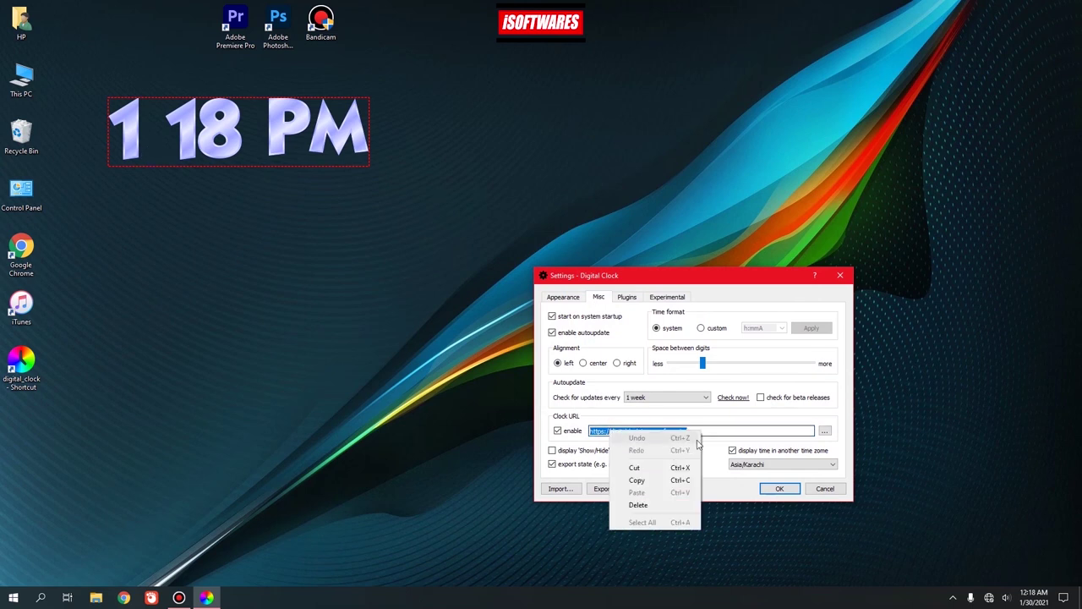
pyautogui.click(640, 466)
pyautogui.click(685, 453)
pyautogui.click(572, 432)
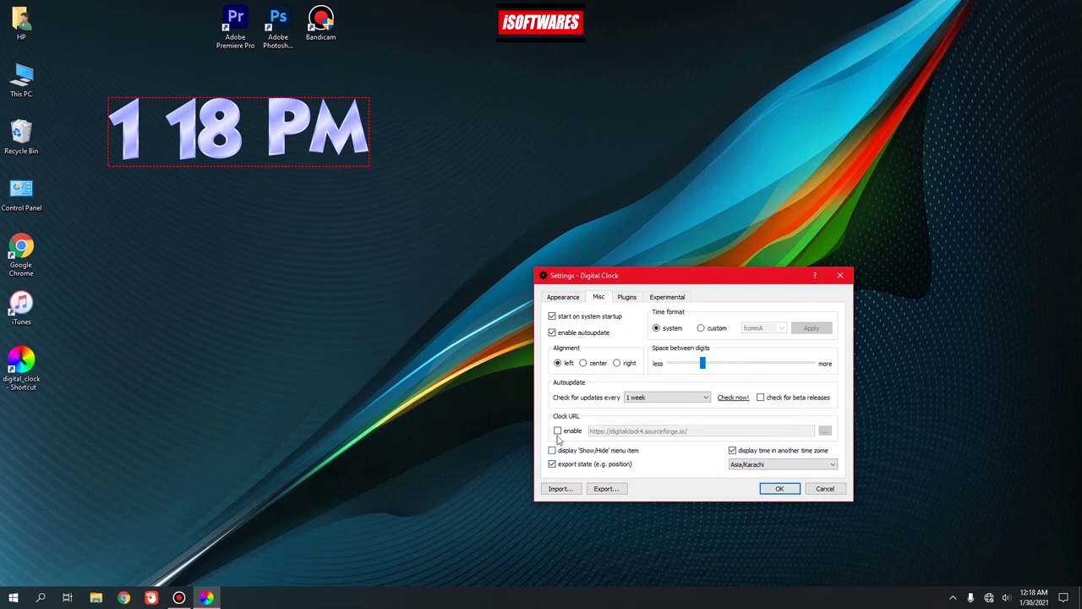
# Step: Turn the display of time in another time zone off and on again, and browse the available time zones, keeping Asia/Karachi
pyautogui.click(820, 454)
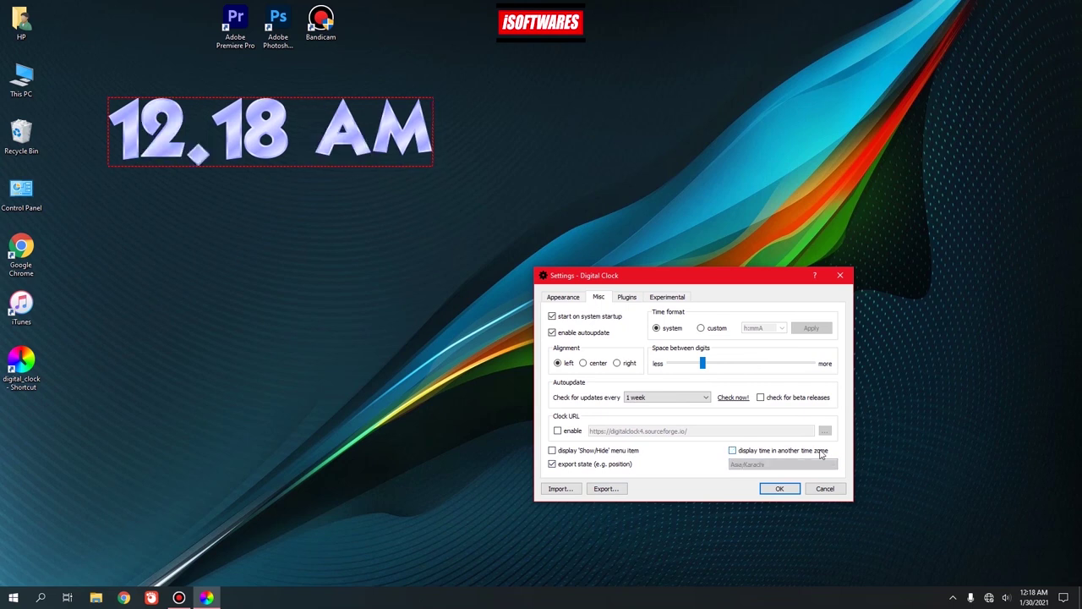
pyautogui.click(751, 454)
pyautogui.click(779, 464)
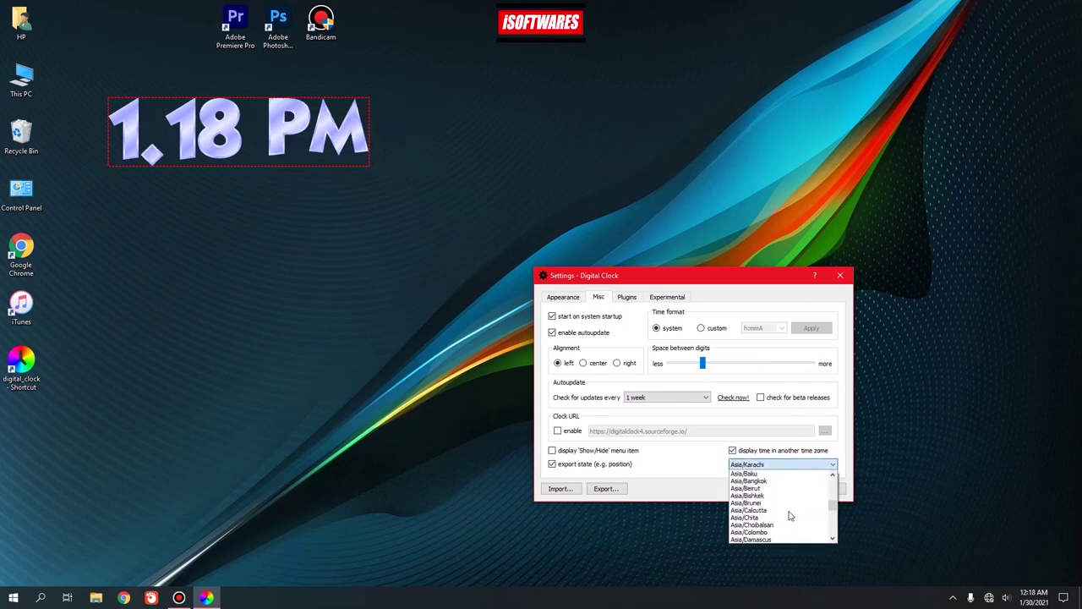
pyautogui.scroll(15, 789, 515)
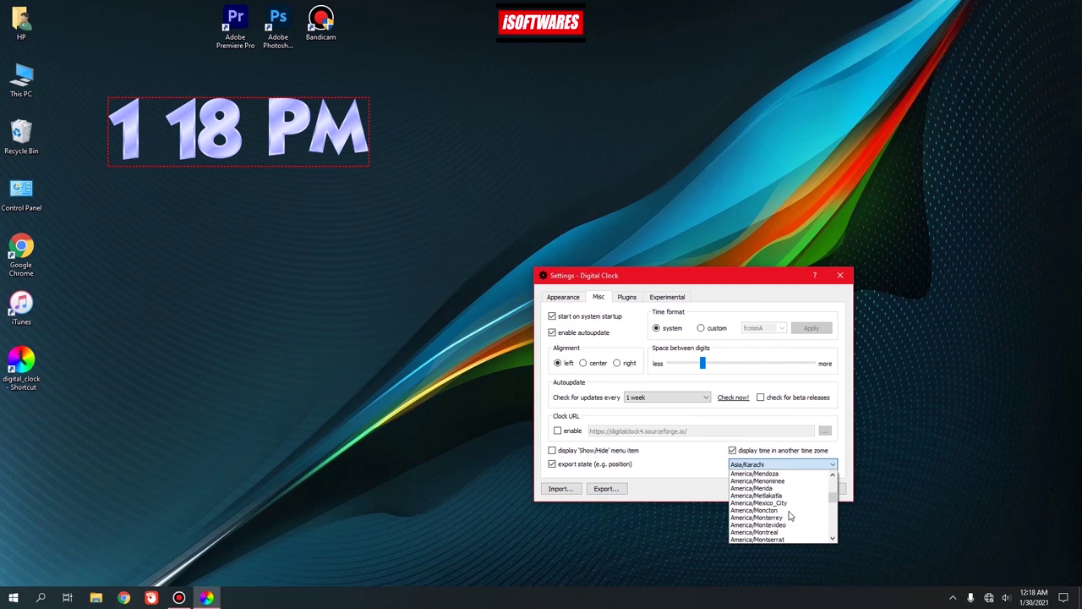
pyautogui.scroll(20, 789, 515)
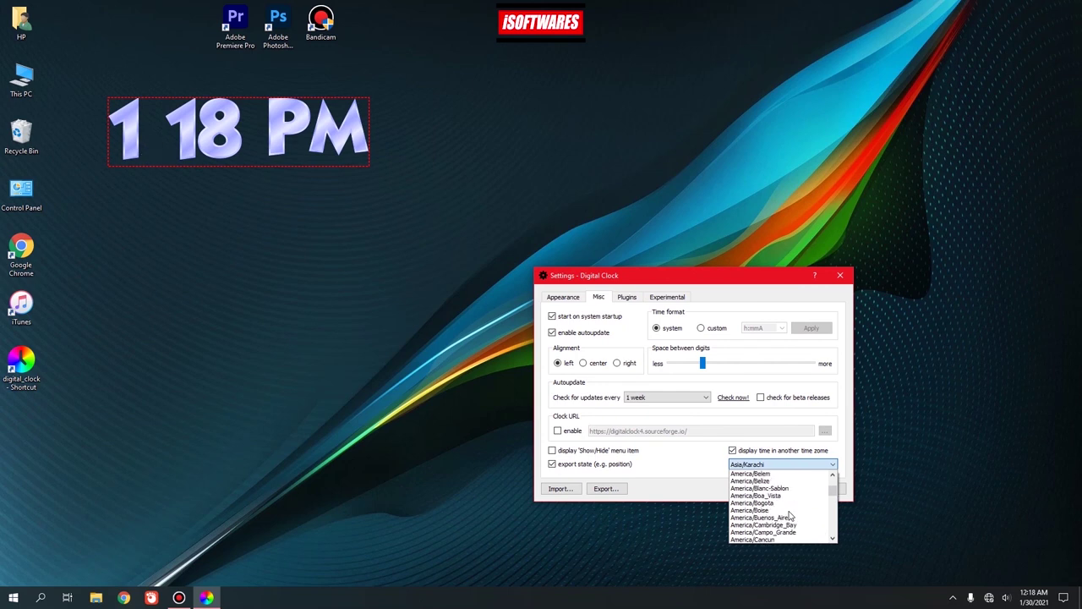
pyautogui.scroll(20, 788, 510)
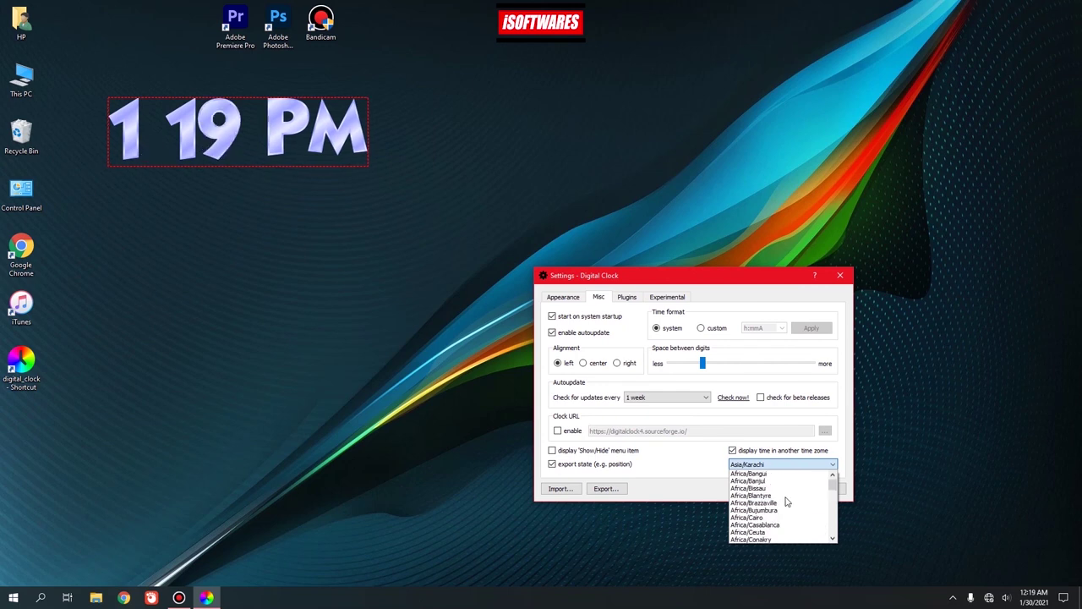
pyautogui.scroll(-20, 786, 502)
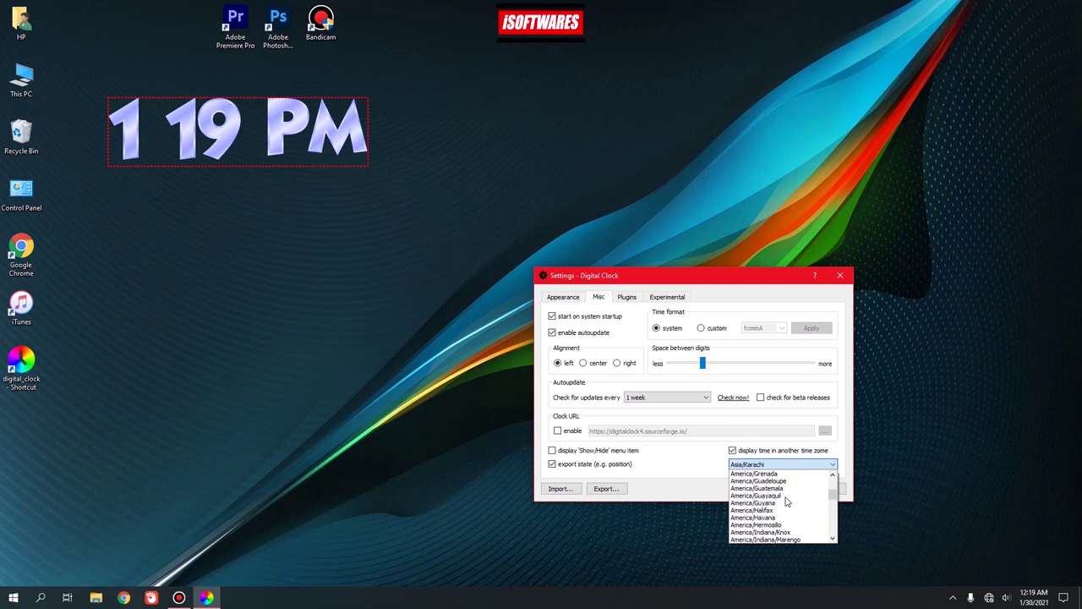
pyautogui.scroll(-20, 785, 502)
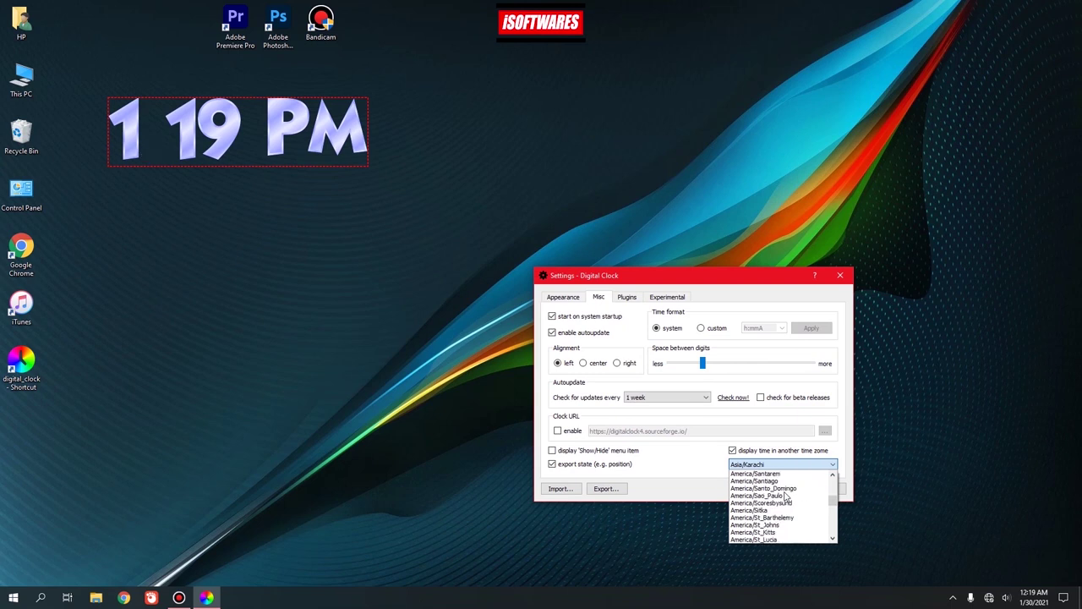
pyautogui.scroll(-18, 785, 499)
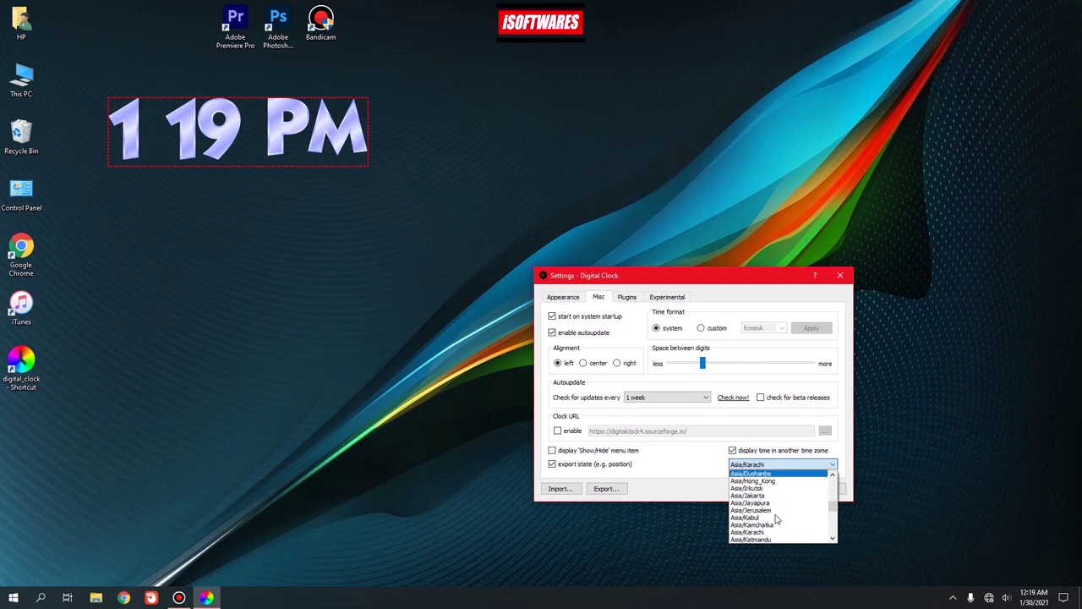
pyautogui.press('Escape')
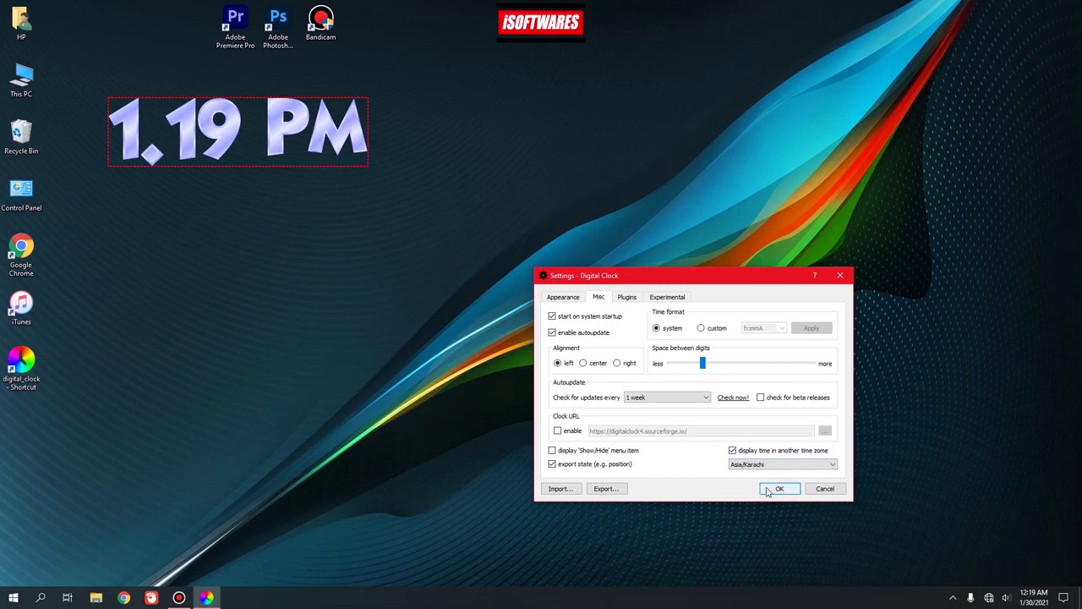
# Step: View the clock's experimental options without changing them, and save and close the settings
pyautogui.click(649, 298)
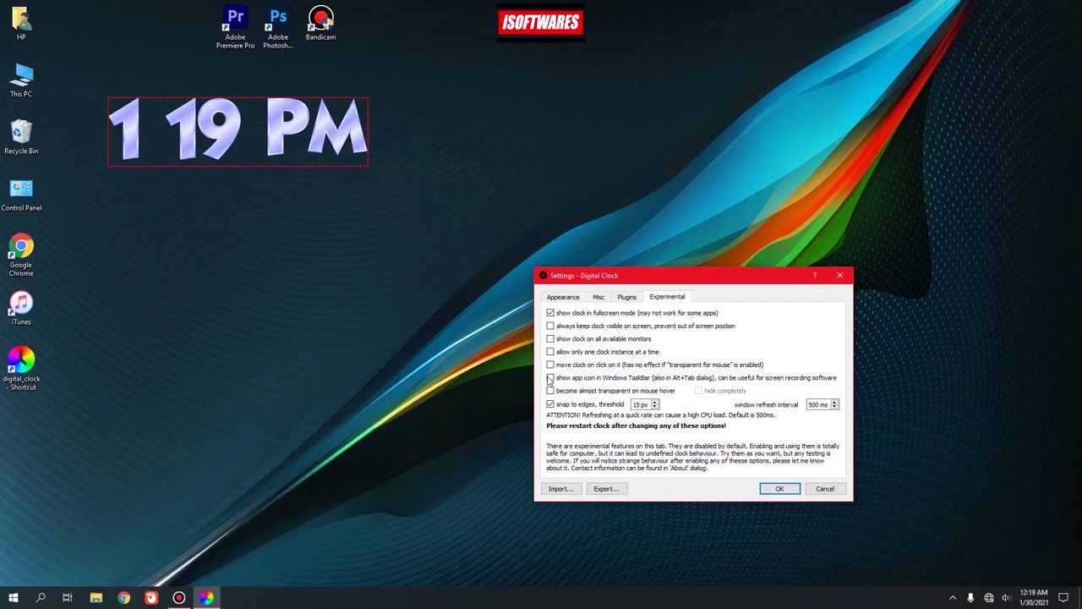
pyautogui.click(780, 487)
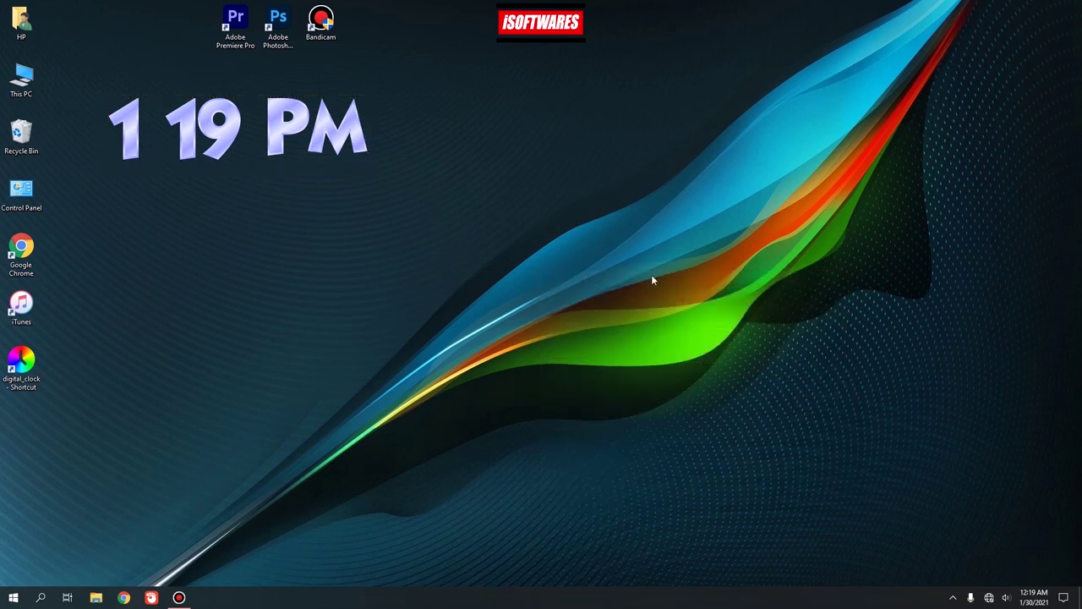
pyautogui.rightClick(651, 275)
pyautogui.click(623, 325)
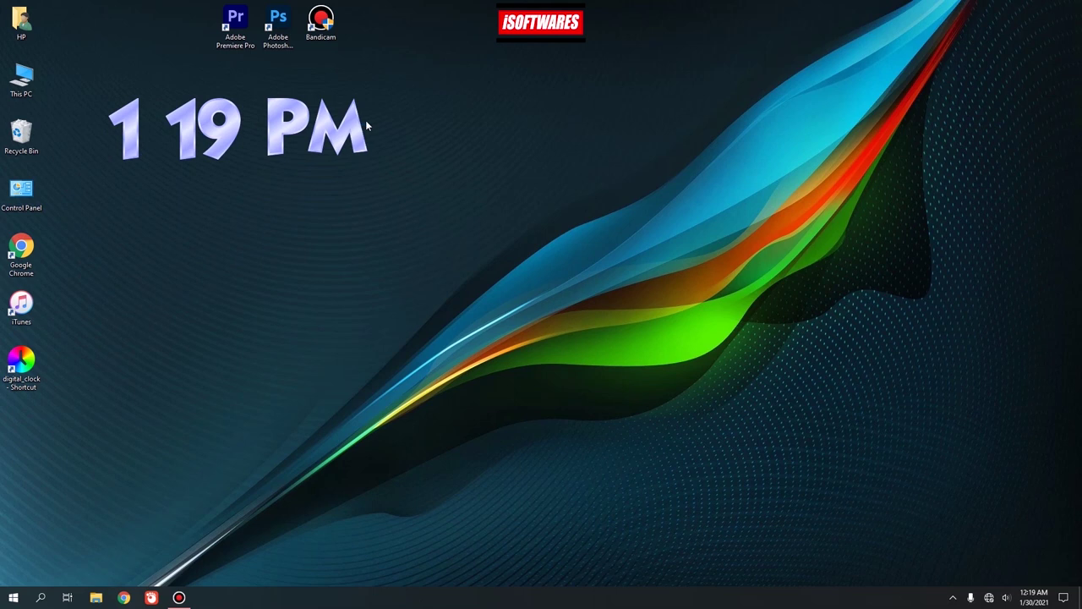